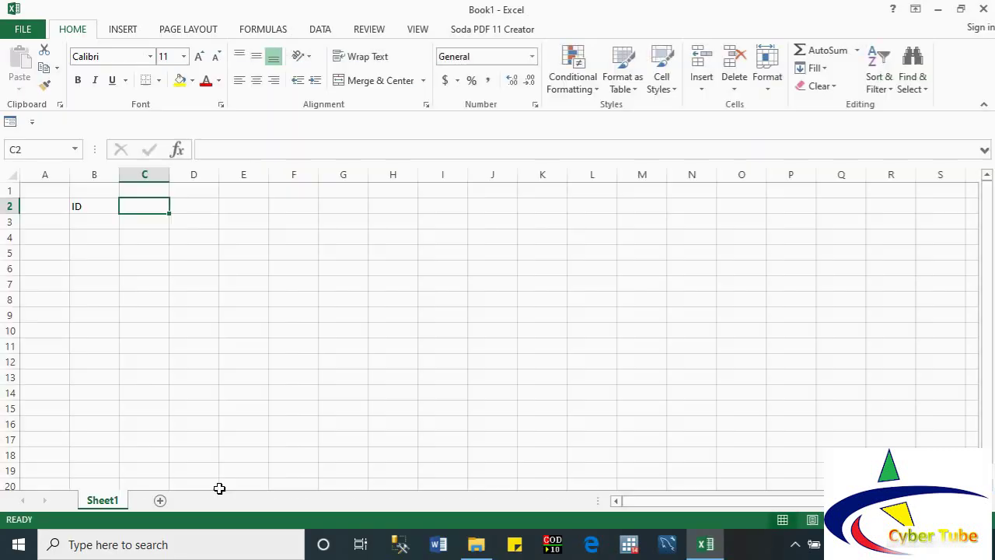
Enter the headers Employee Name, Sex, Department and Hourse Worked in cells C2 to F2
type("Em")
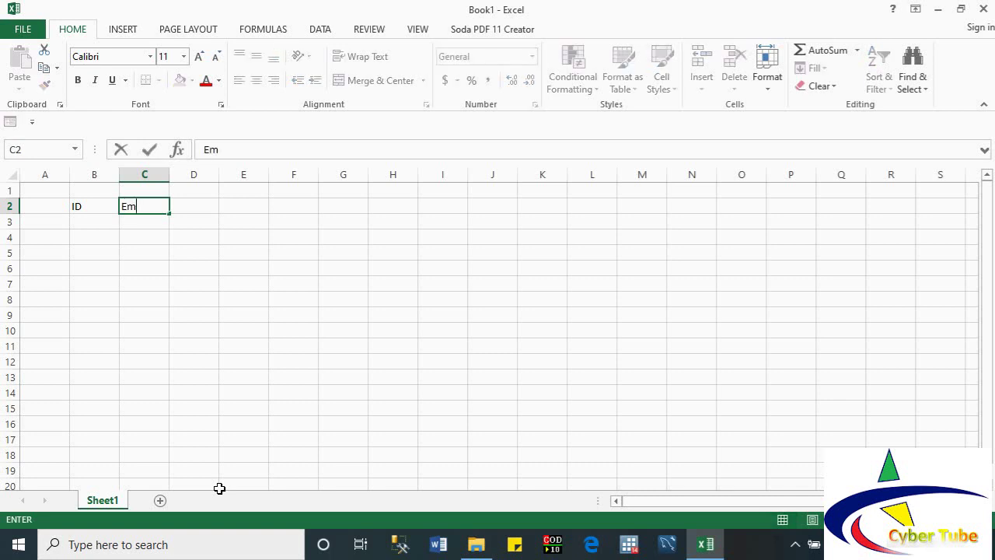
type("ployee Name")
key("Tab")
type("Sex")
key("Tab")
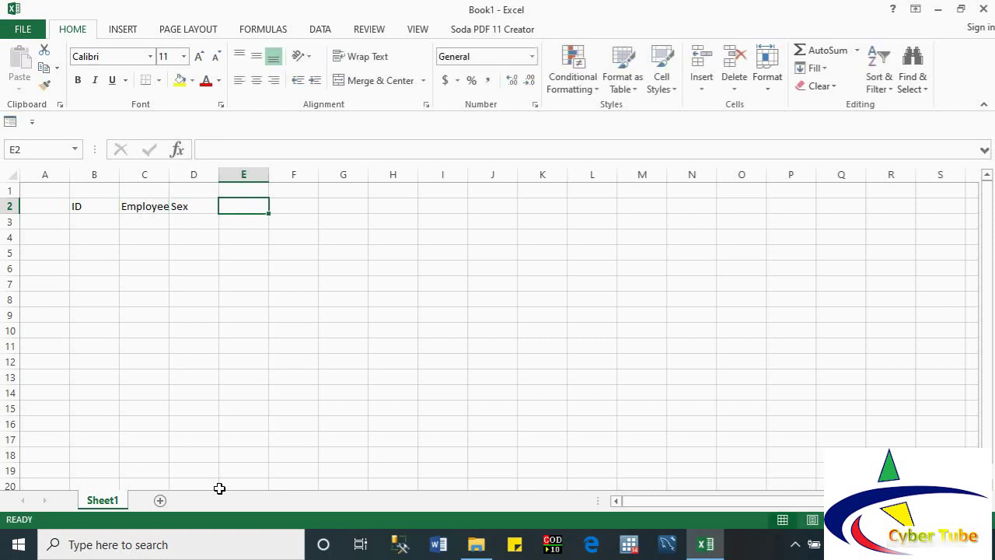
type("Depar")
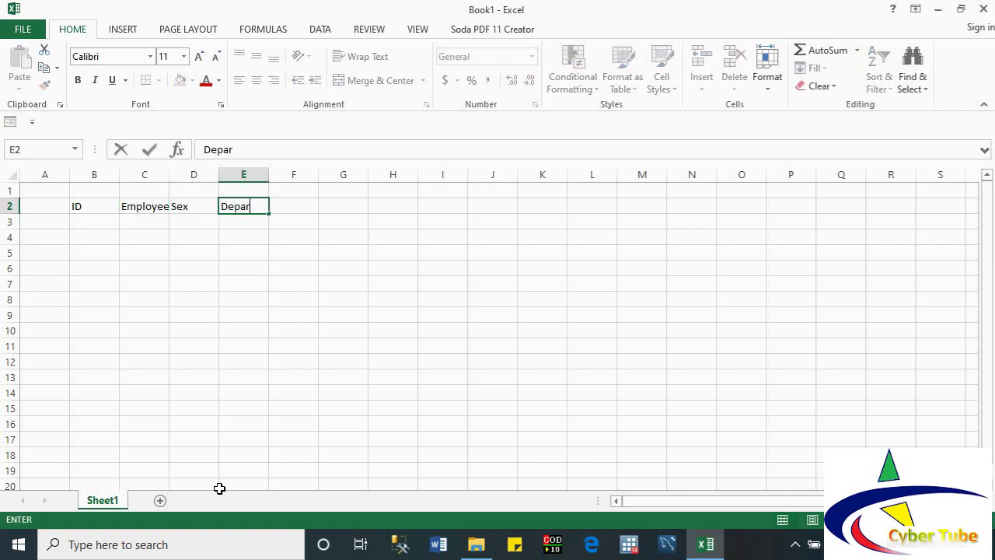
type("tment")
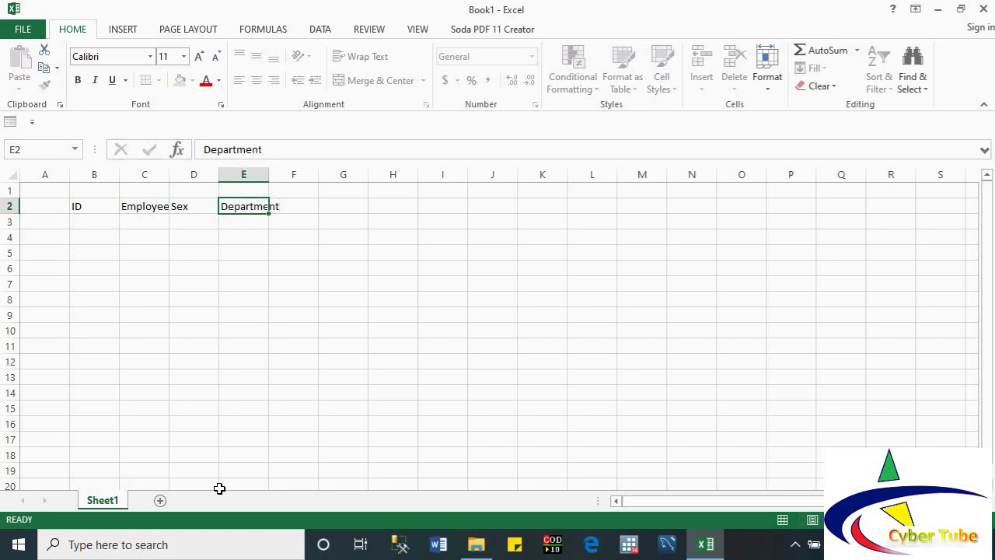
key("Tab")
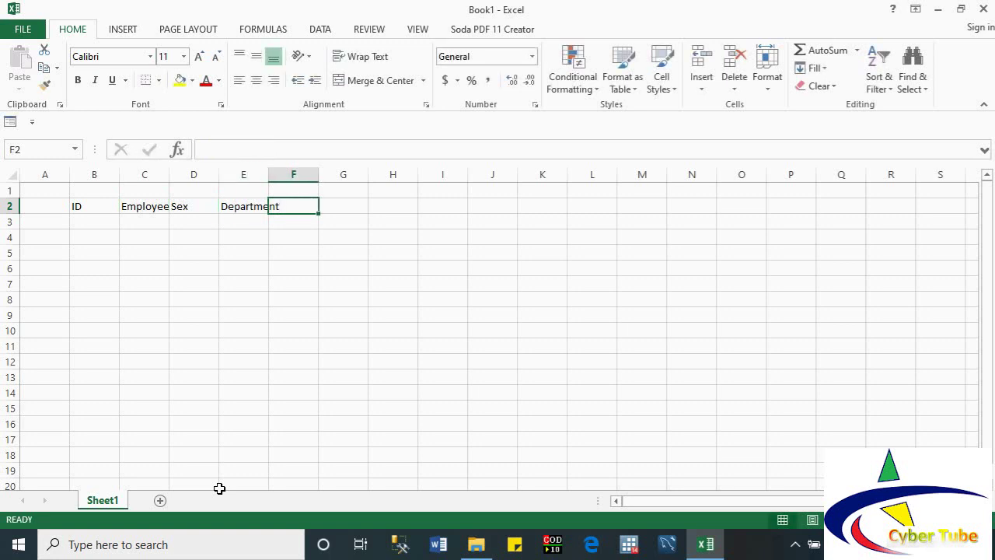
type("Hourse Worked")
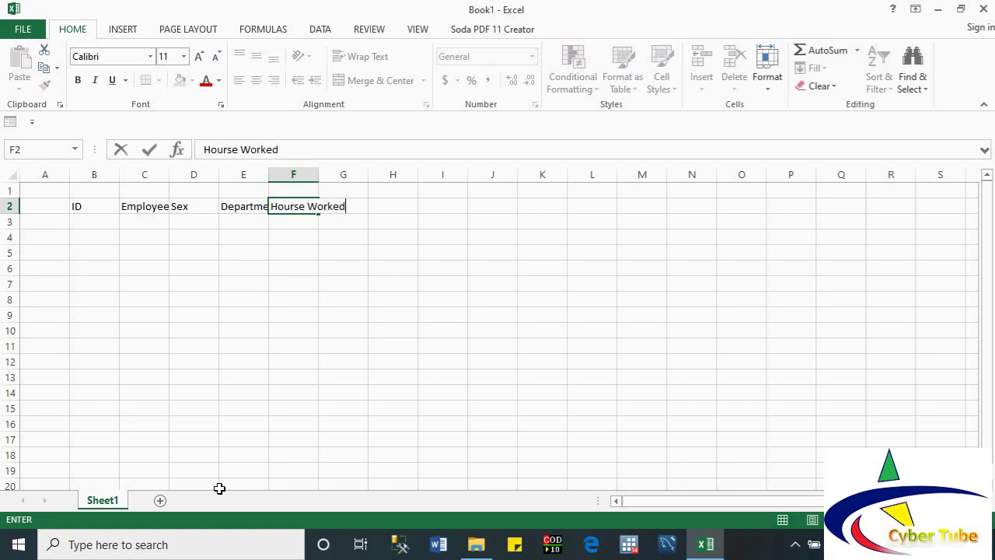
key("Tab")
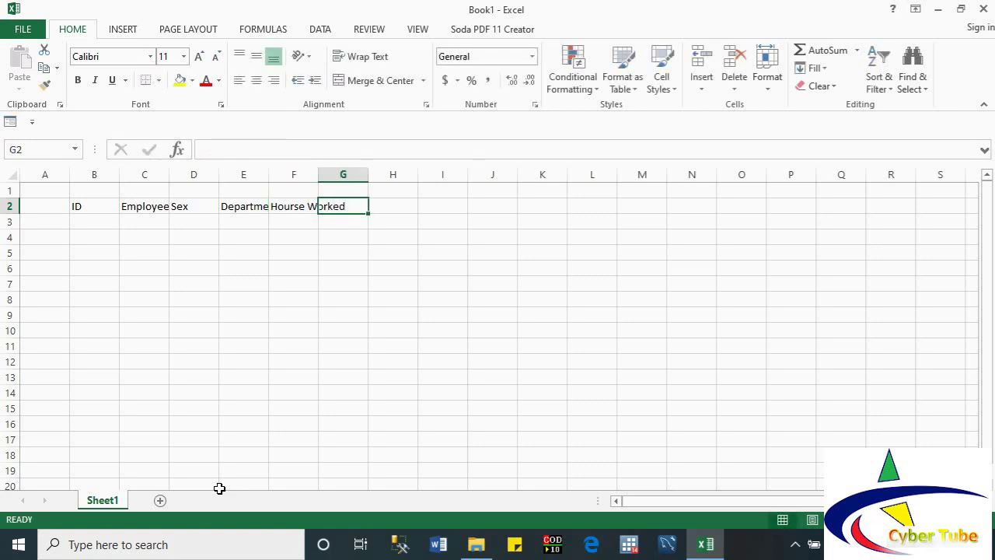
Enter the headers Gross Salary, Pension, Tax and Net Pay in cells G2 to J2
type("Gro")
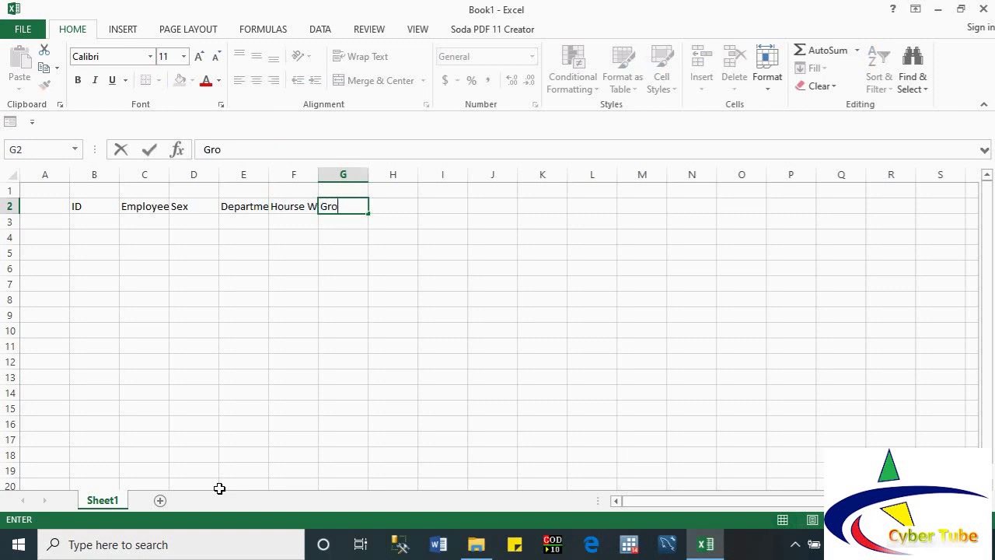
type("ss Salary")
key("ctrl+Return")
key("Tab")
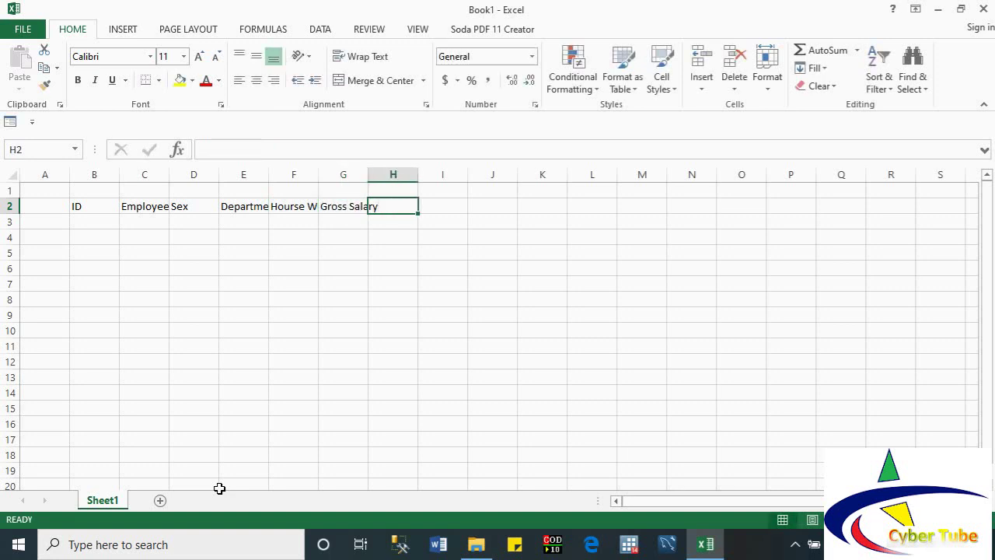
type("Pension")
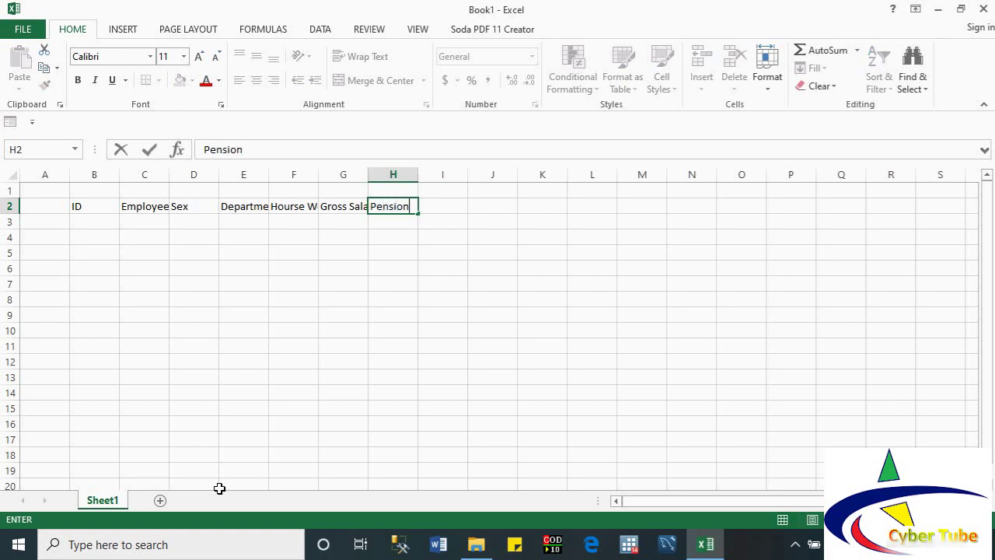
key("Tab")
type("Tx")
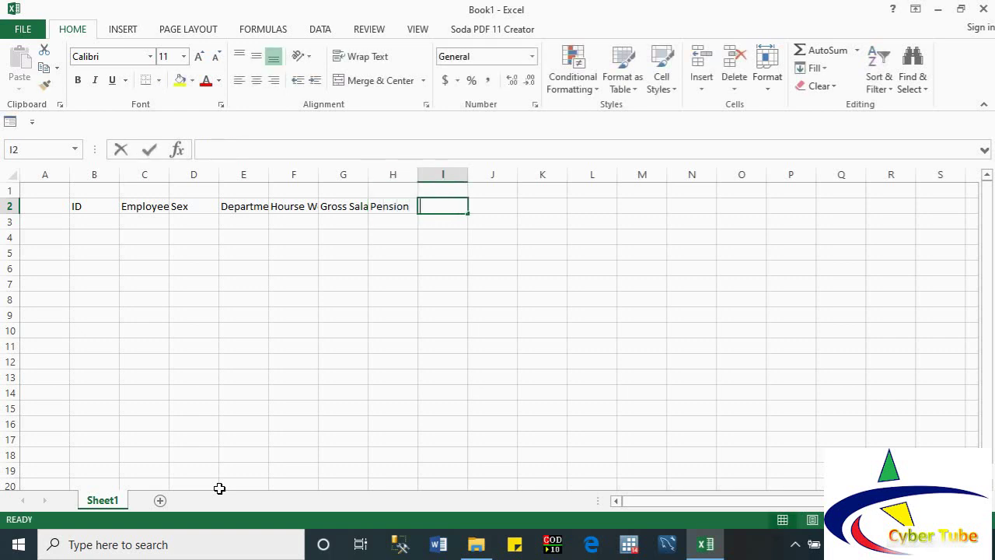
key("BackSpace")
type("ax")
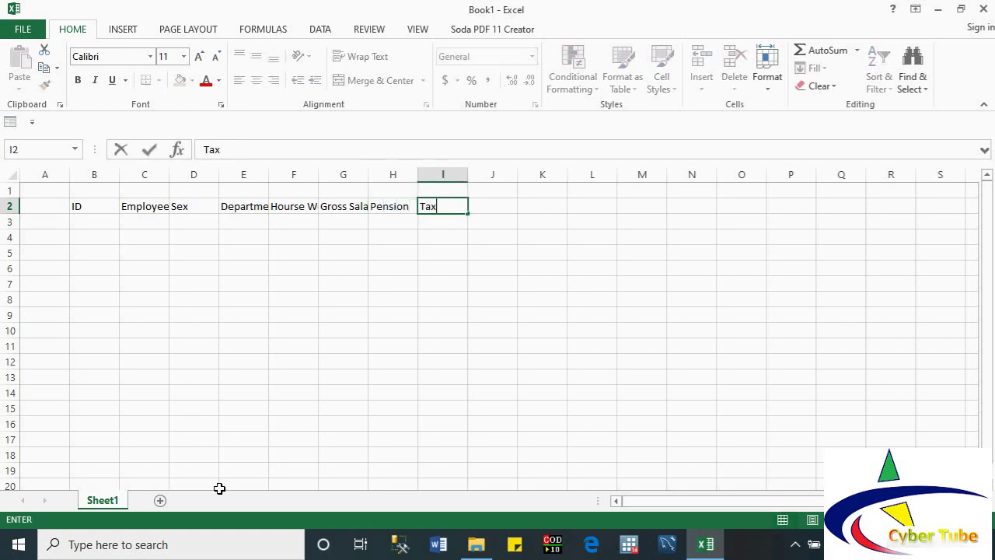
key("Tab")
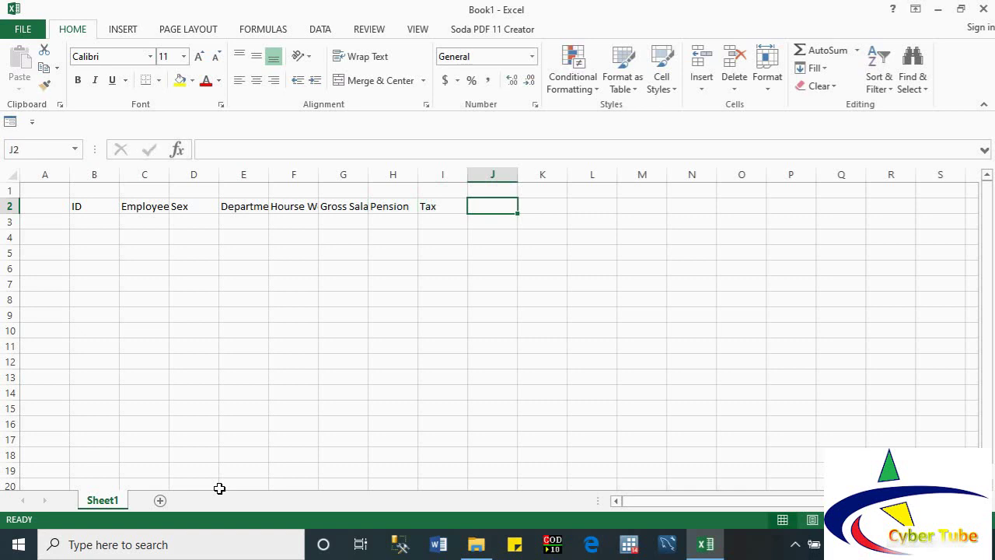
type("Net ")
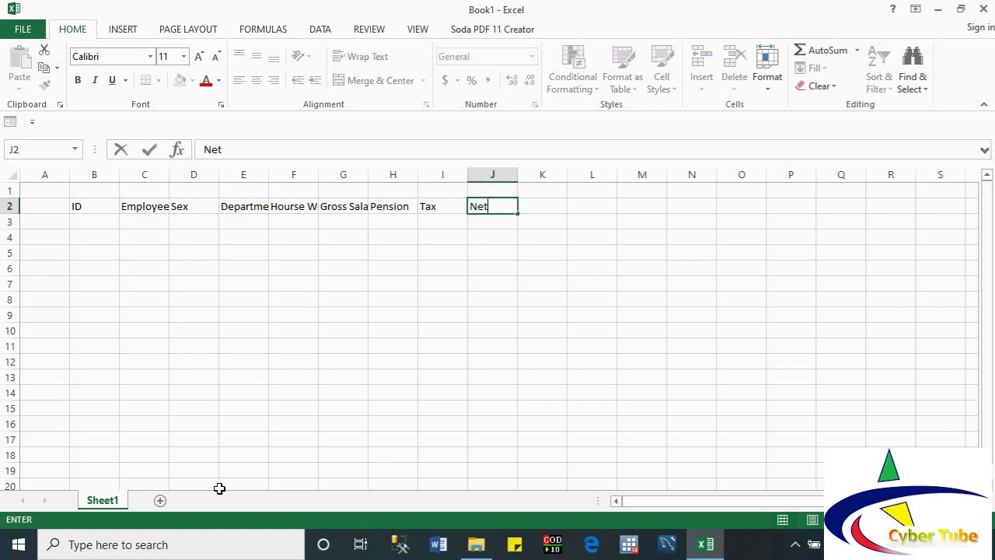
type("Pay")
Auto-fit the widths of columns B through I to their header text
left_click(112, 174)
double_click(119, 174)
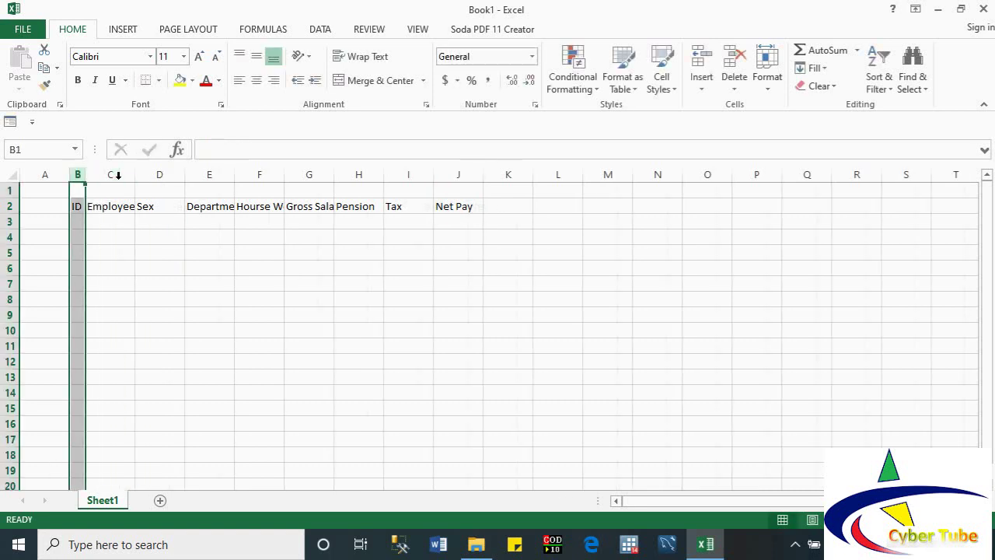
double_click(135, 176)
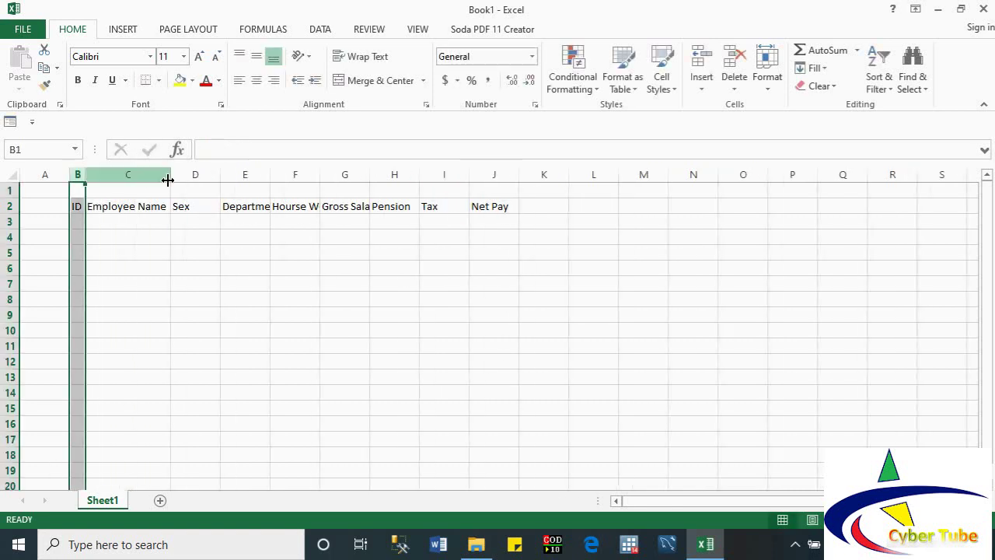
double_click(219, 175)
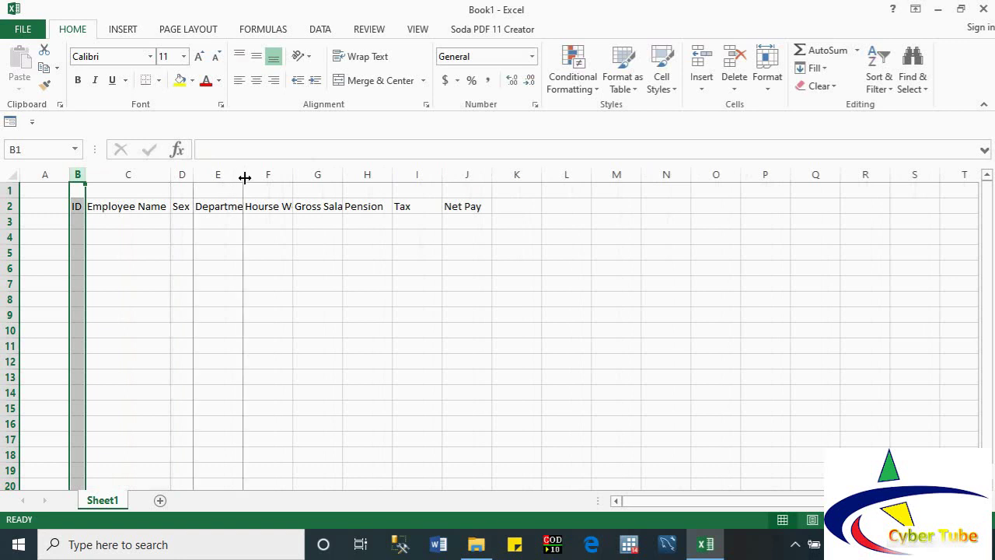
double_click(245, 177)
double_click(306, 176)
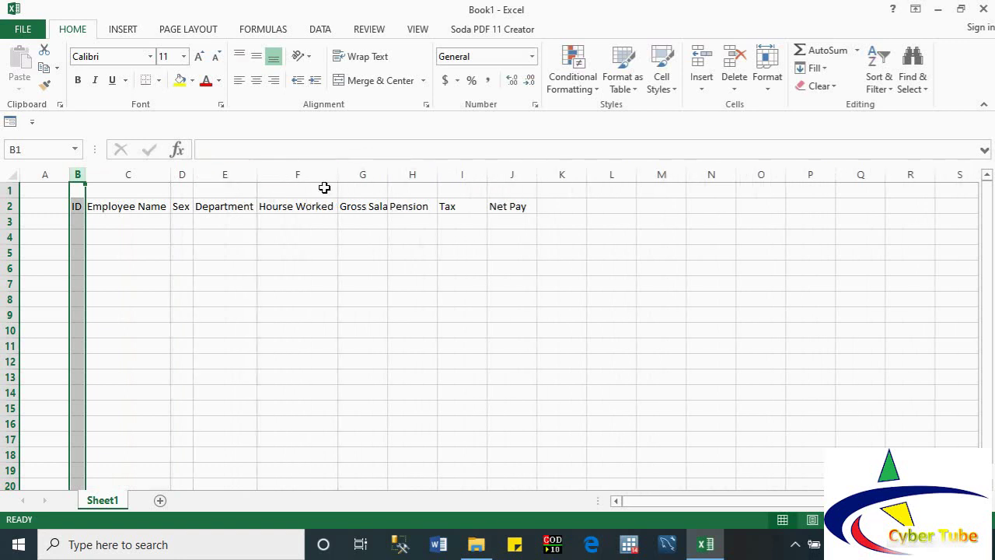
double_click(386, 178)
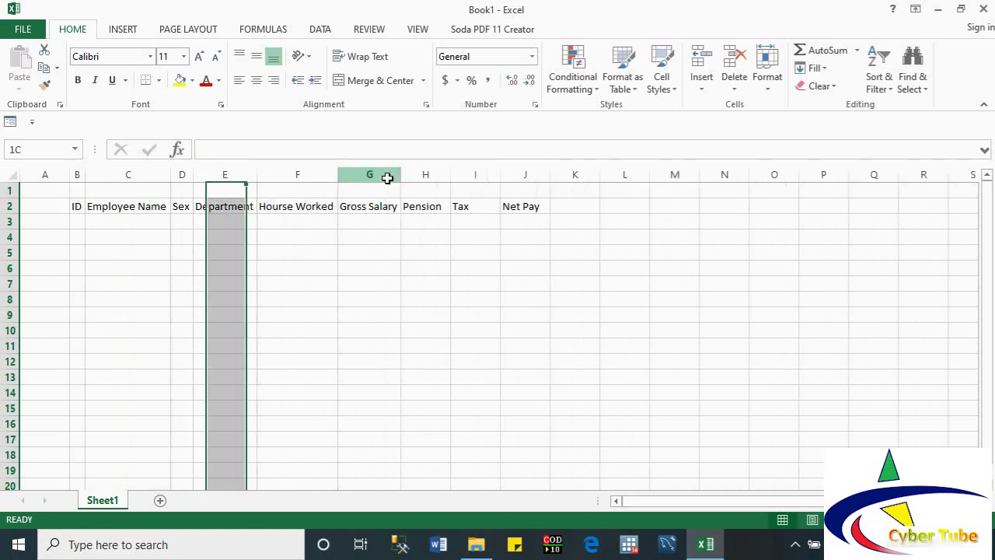
double_click(450, 176)
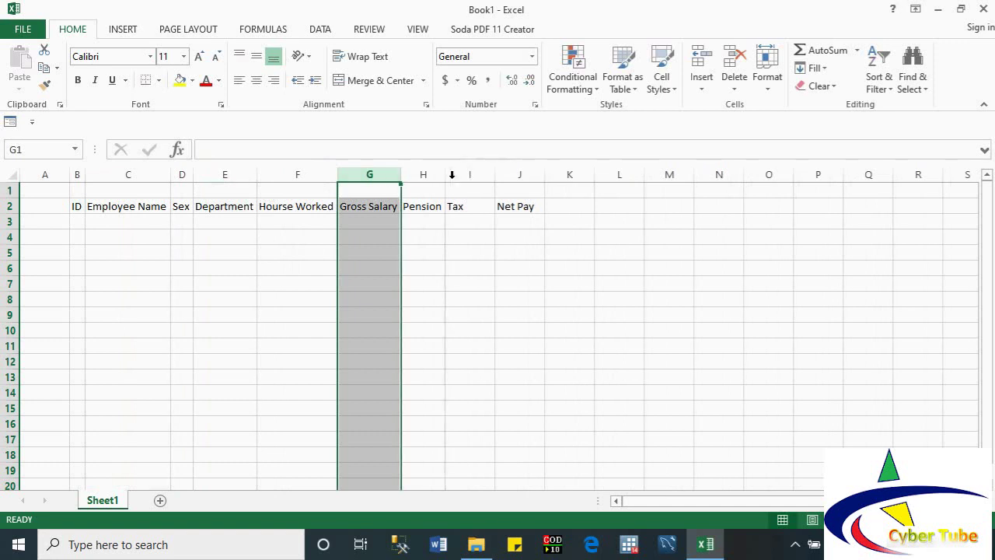
double_click(493, 176)
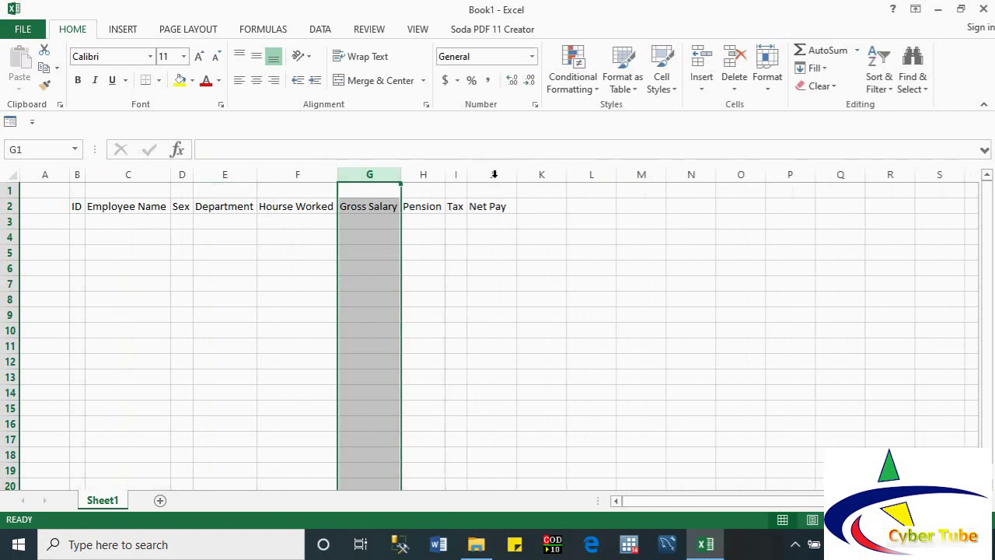
left_click(424, 223)
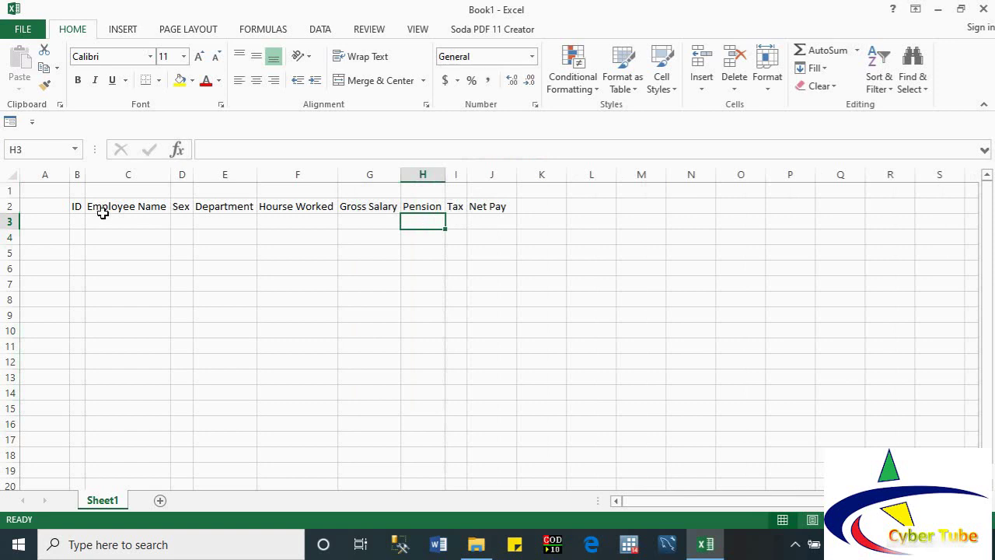
Enter the Gross Salary formula =F3*15 in cell G3, multiplying the hours worked by 15
left_click_drag(74, 209, 478, 219)
left_click(361, 221)
type("=")
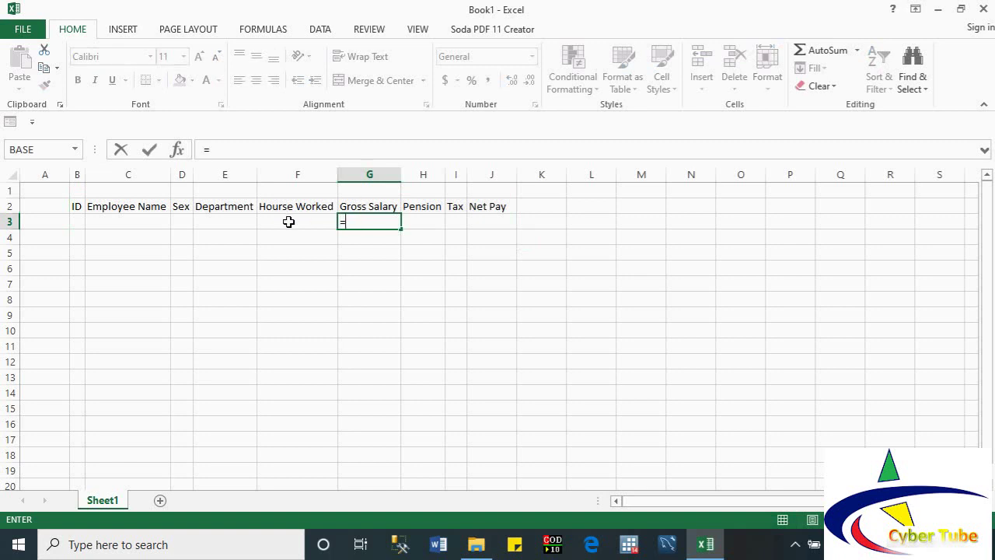
left_click(284, 220)
type("*15")
key("Return")
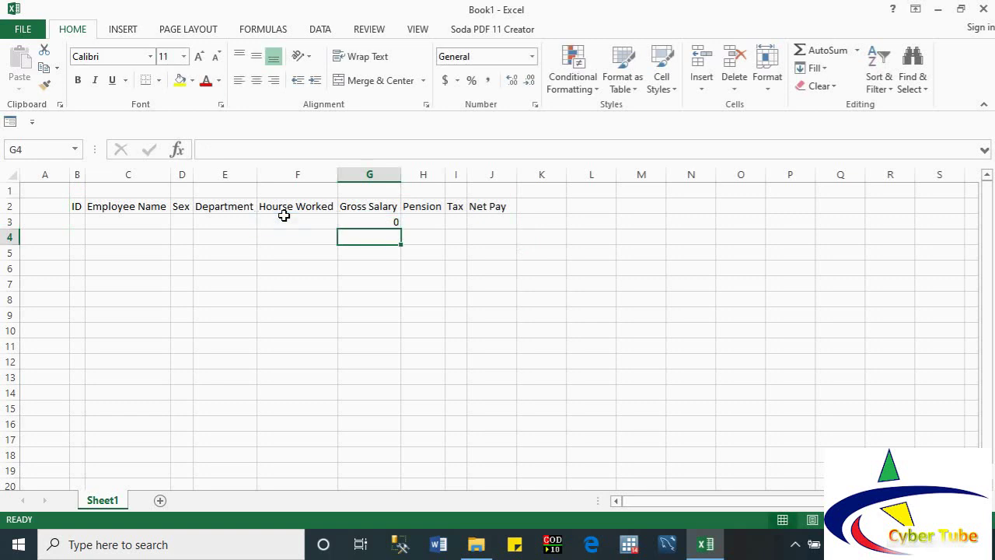
Enter the Pension formula =G3*7% in cell H3
left_click(433, 222)
type("=")
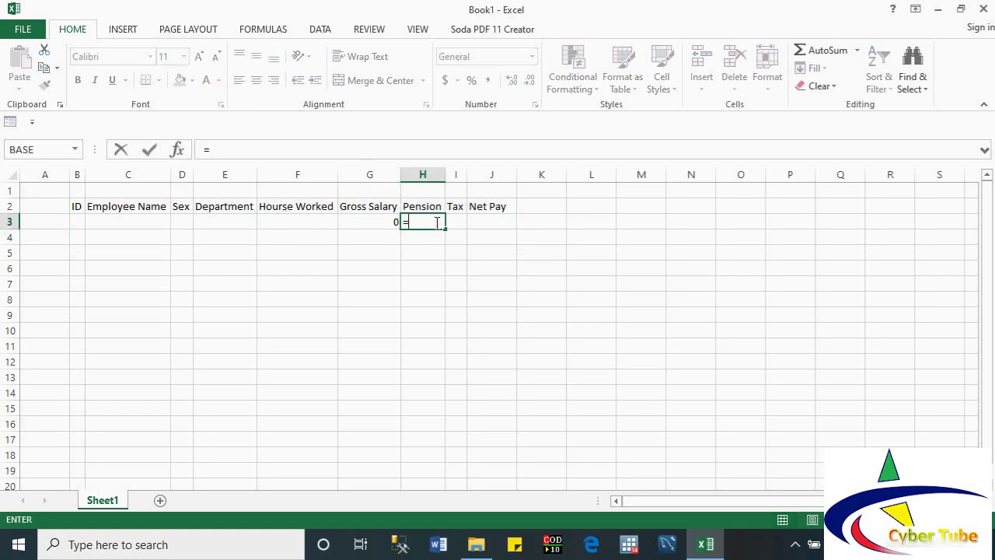
left_click(374, 225)
type("*")
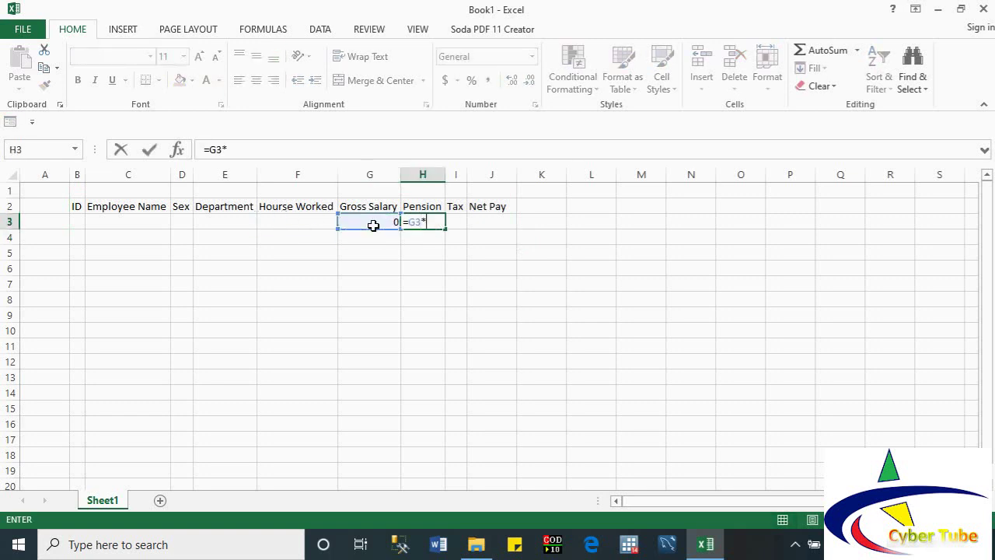
type("7%")
key("Return")
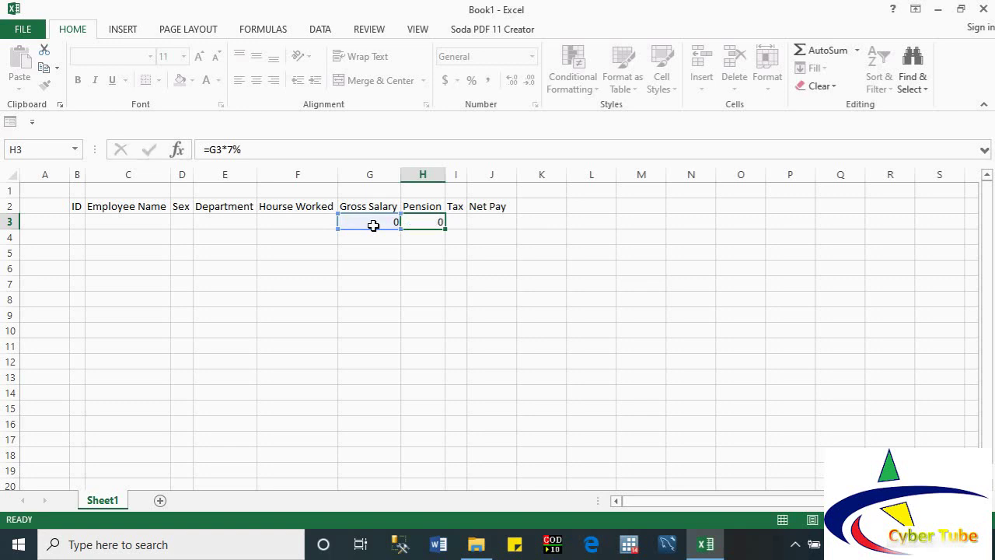
Enter the Tax formula =G3*15% in cell I3
type("=")
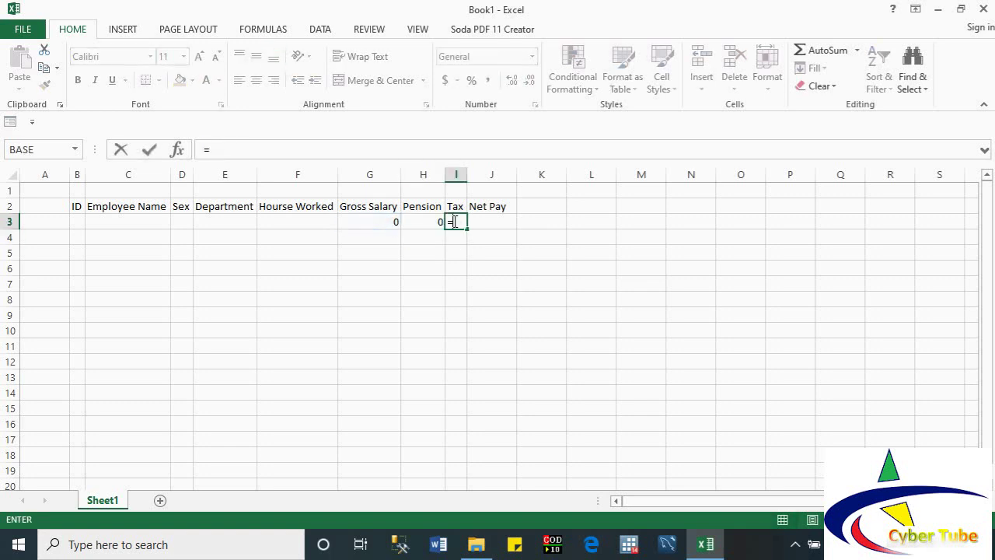
left_click(370, 218)
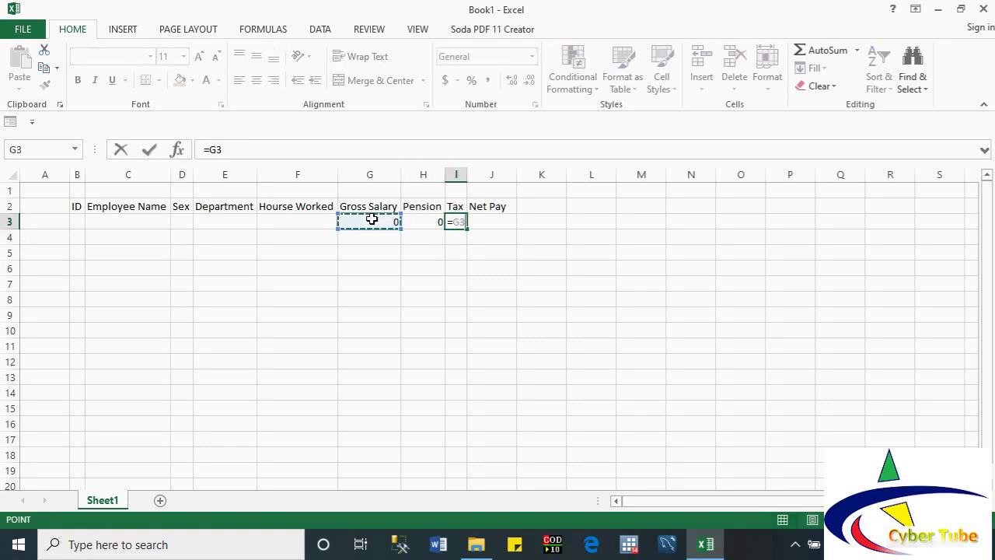
type("*15%")
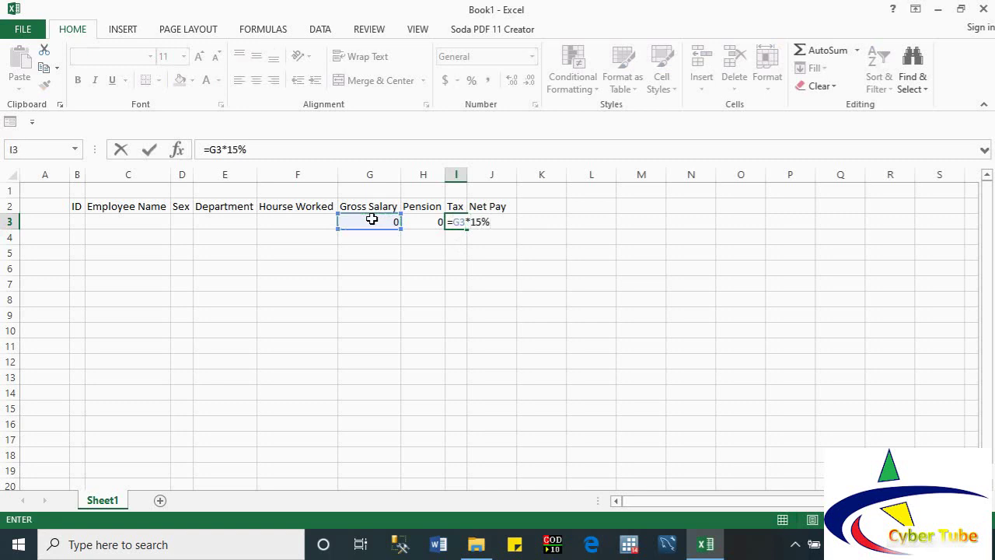
key("Return")
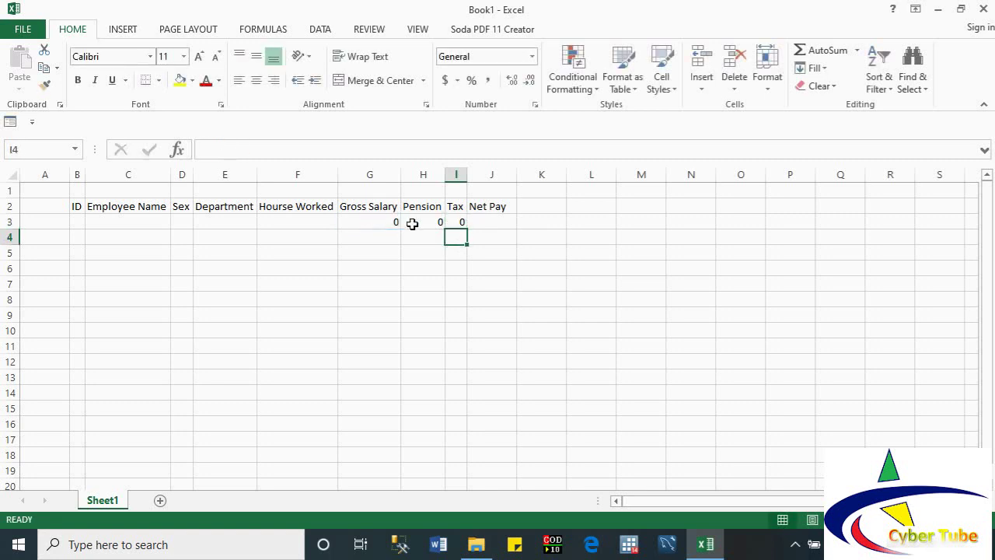
Enter the Net Pay formula =G3-H3-I3 in cell J3, subtracting pension and tax from the gross salary
left_click(473, 219)
type("=")
left_click(386, 223)
type("-")
left_click(418, 221)
type("-")
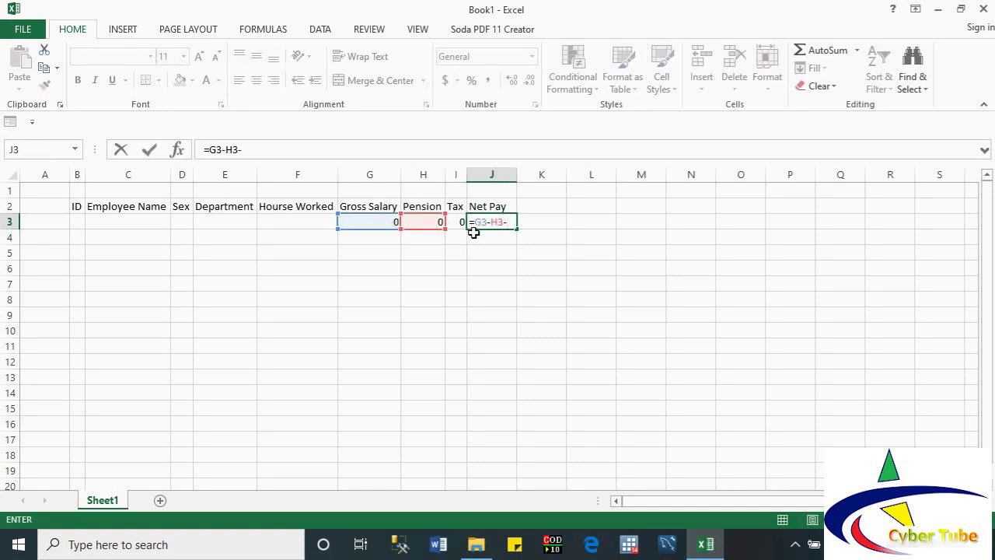
left_click(457, 221)
key("Return")
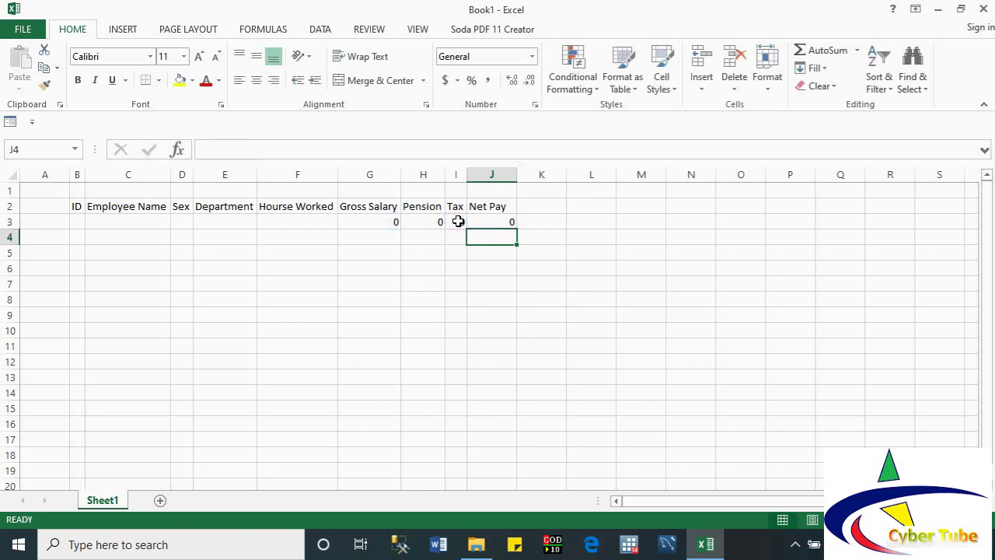
Review the Gross Salary and Pension formulas in row 3, and select the calculated cells G3:J3
left_click(376, 226)
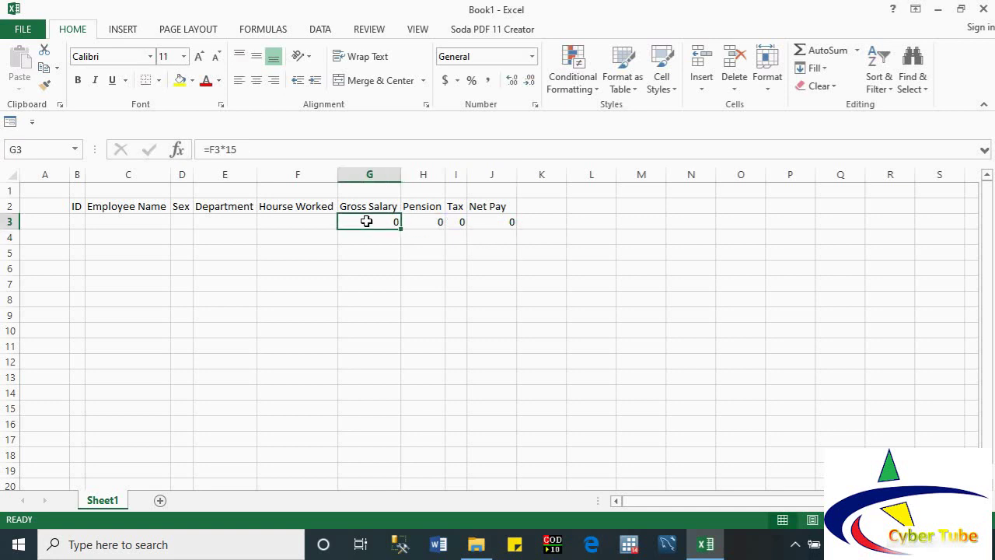
left_click(424, 220)
left_click_drag(380, 220, 487, 219)
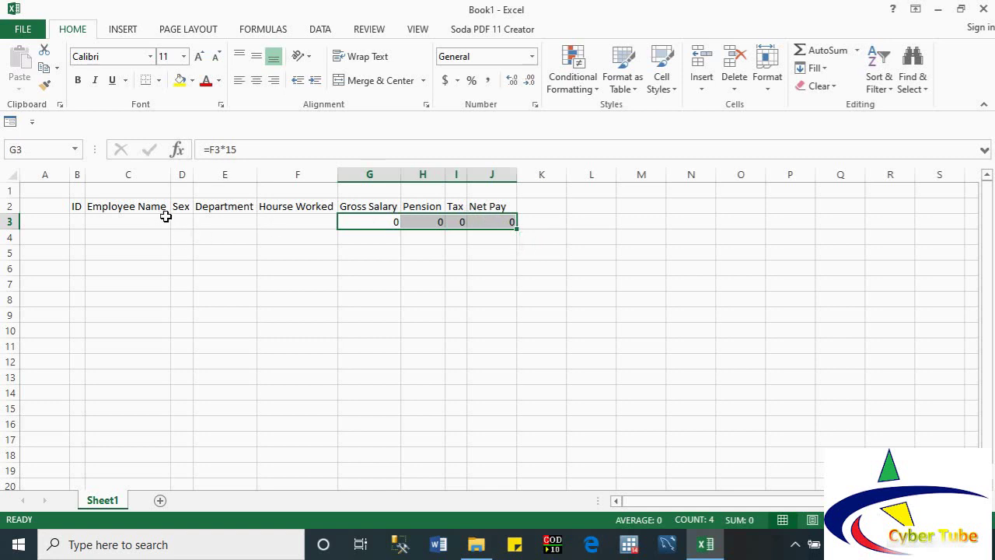
Convert the payroll range B2:J3 into a table that has headers
left_click(73, 206)
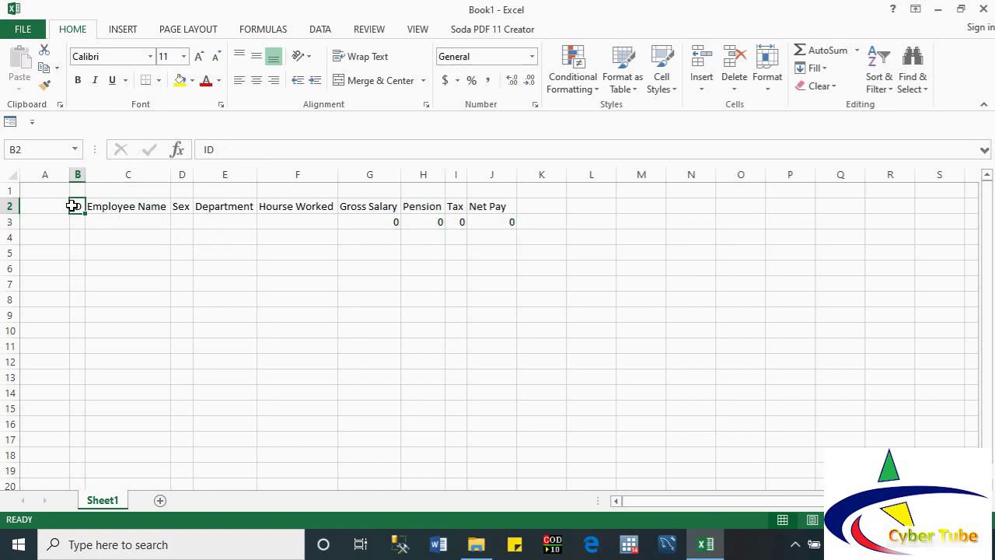
key("ctrl+t")
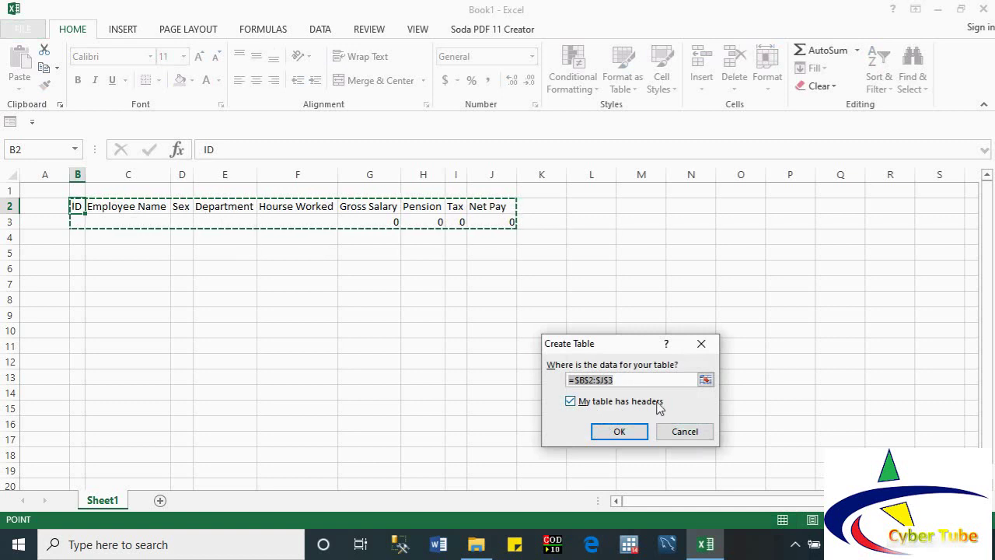
left_click(571, 402)
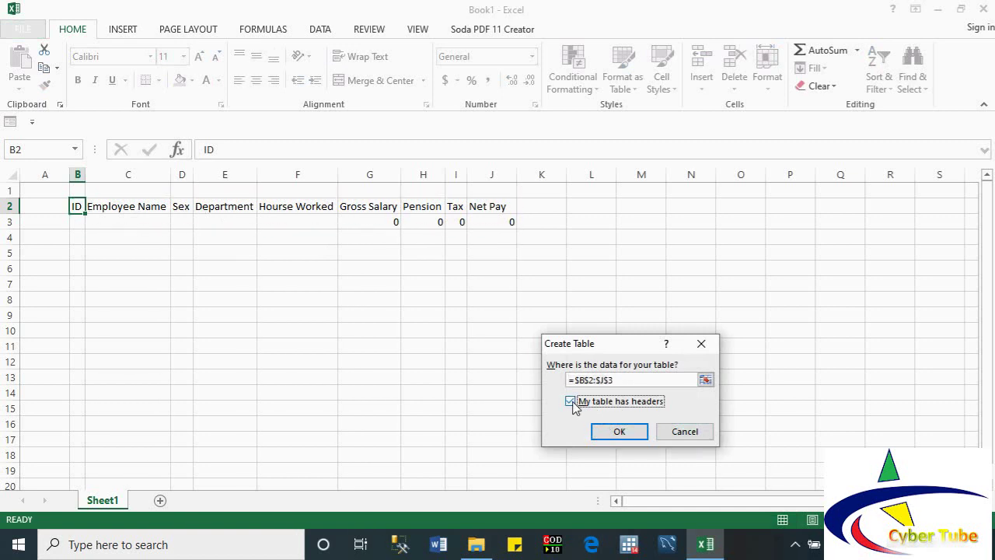
left_click(631, 435)
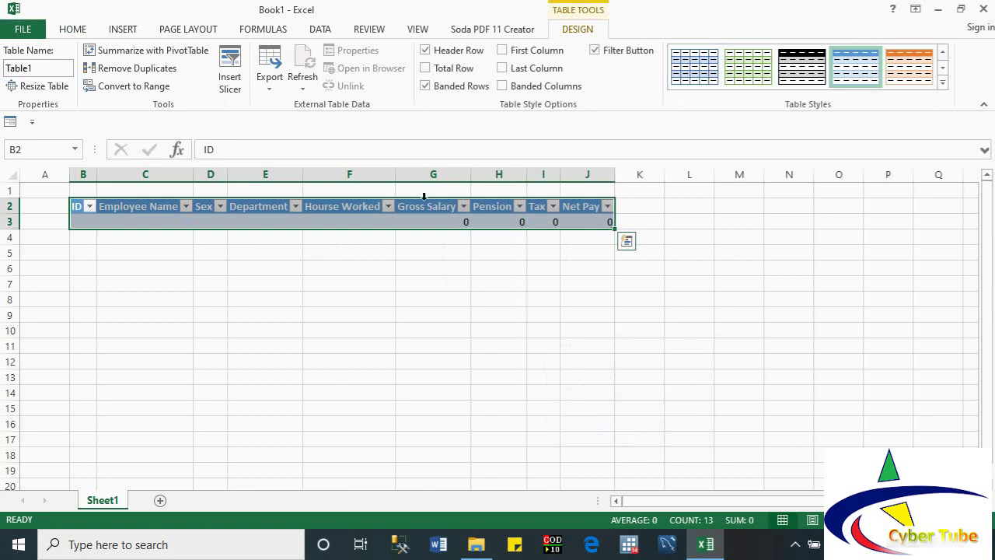
Try the black-and-grey gridded Medium style on the table, and undo both the styling and the table creation
left_click(942, 82)
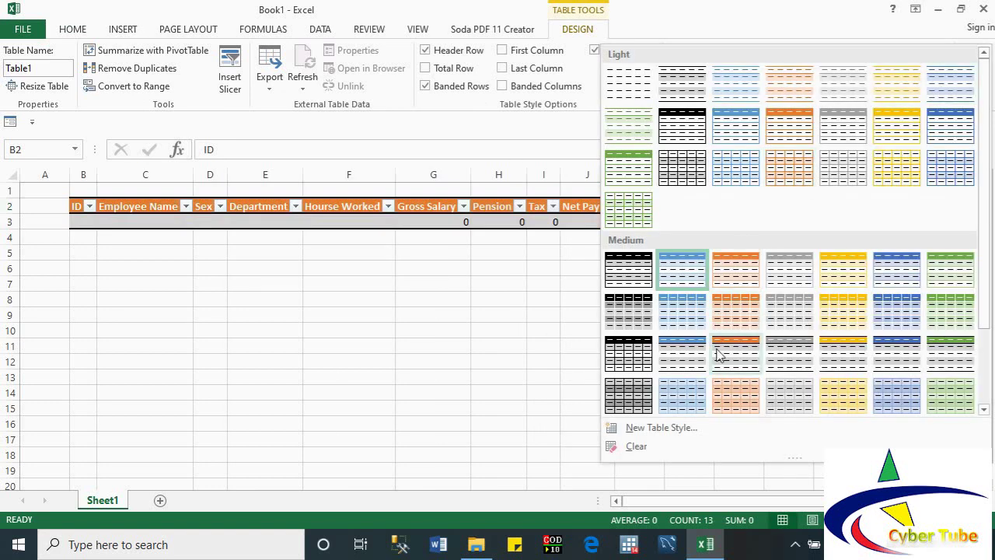
left_click(628, 395)
left_click(630, 392)
left_click(508, 326)
key("ctrl+z")
key("ctrl+z")
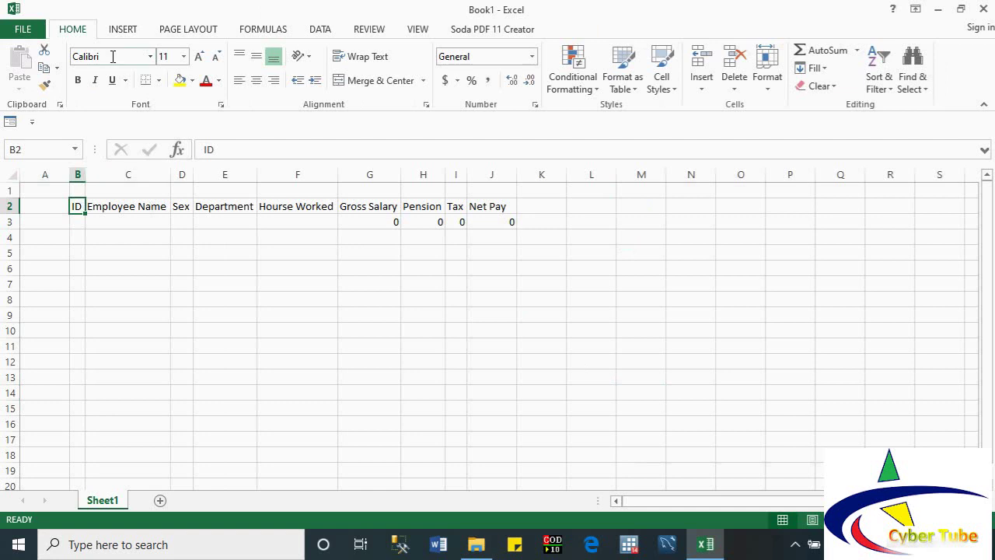
Insert a table over the payroll range B2:J3, keeping the first row as headers
left_click(122, 31)
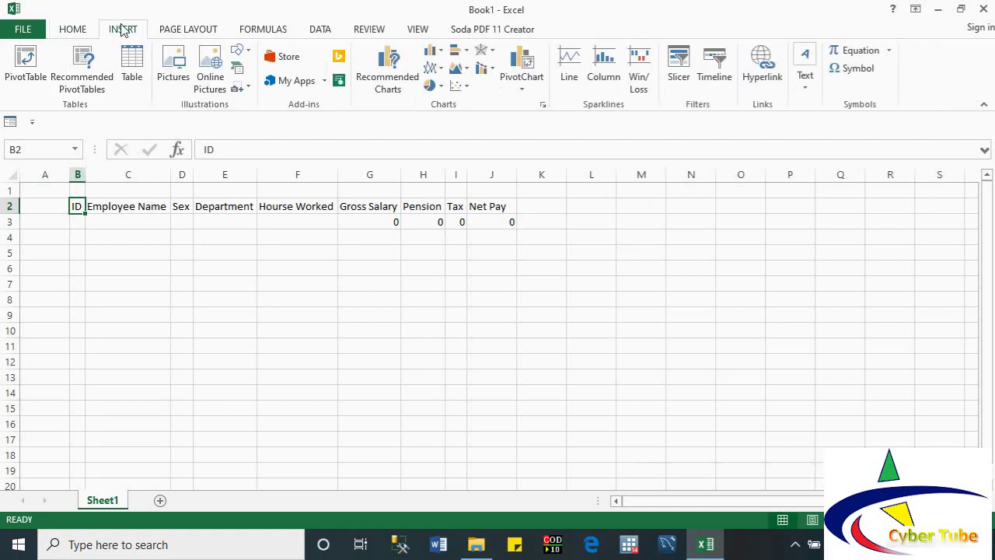
left_click(133, 63)
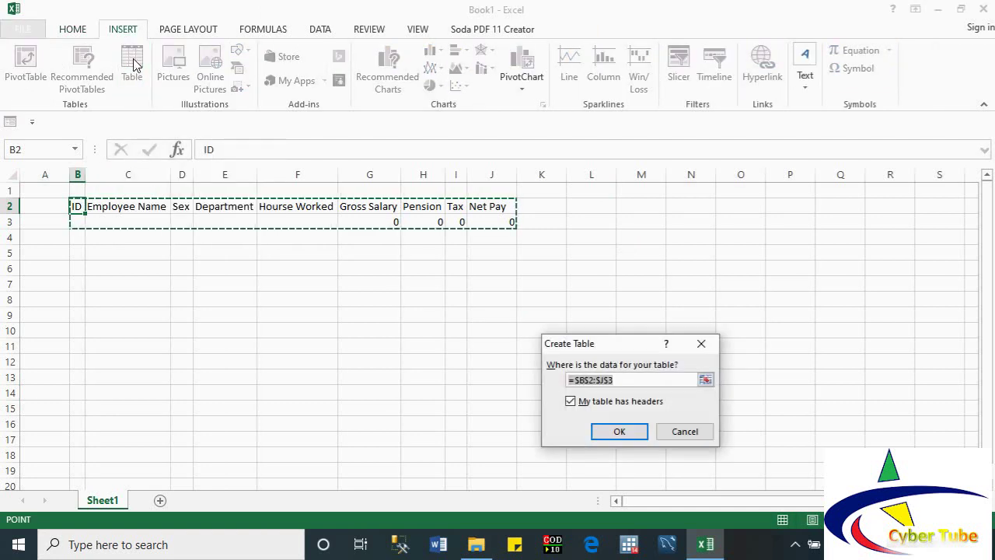
left_click(620, 432)
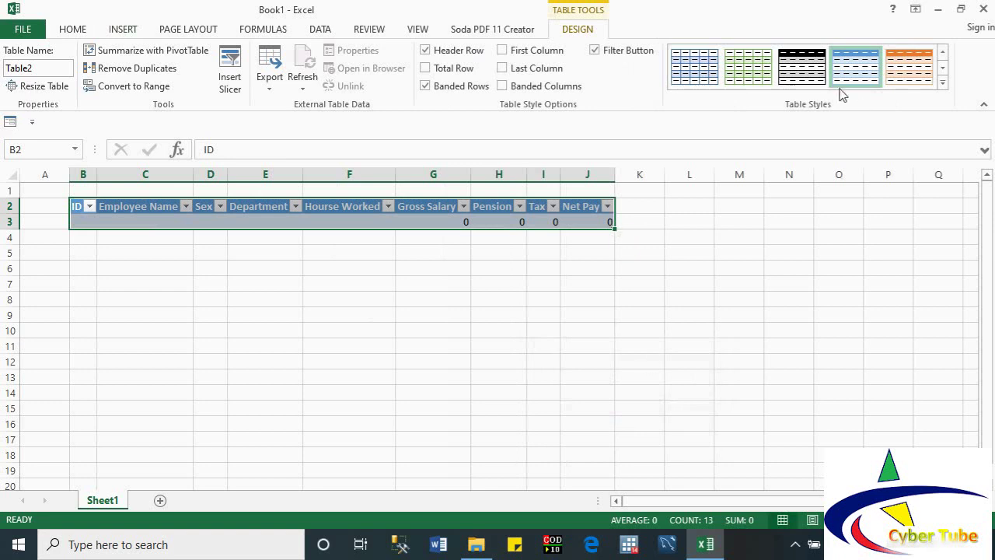
Apply the black-and-grey gridded style from the Medium group to the payroll table
left_click(809, 74)
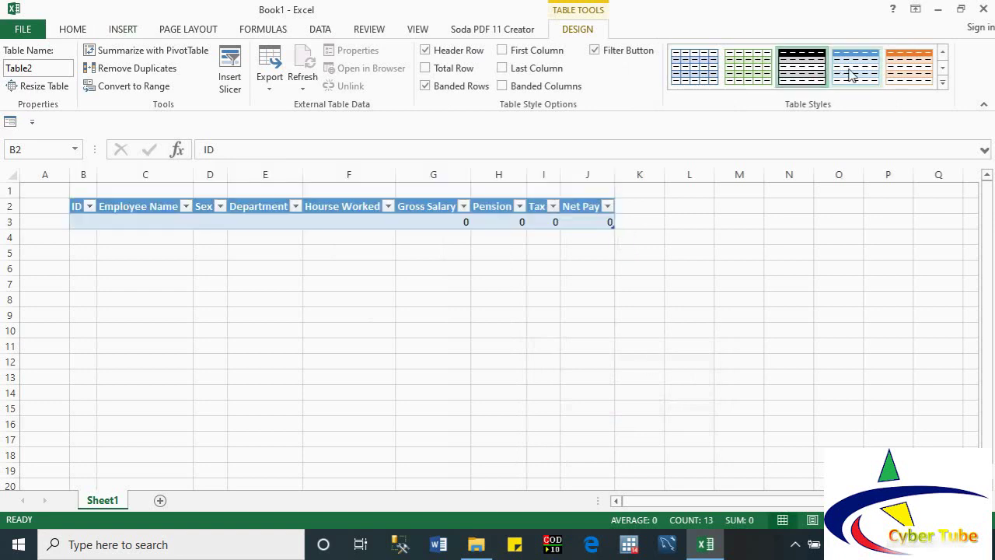
left_click(942, 82)
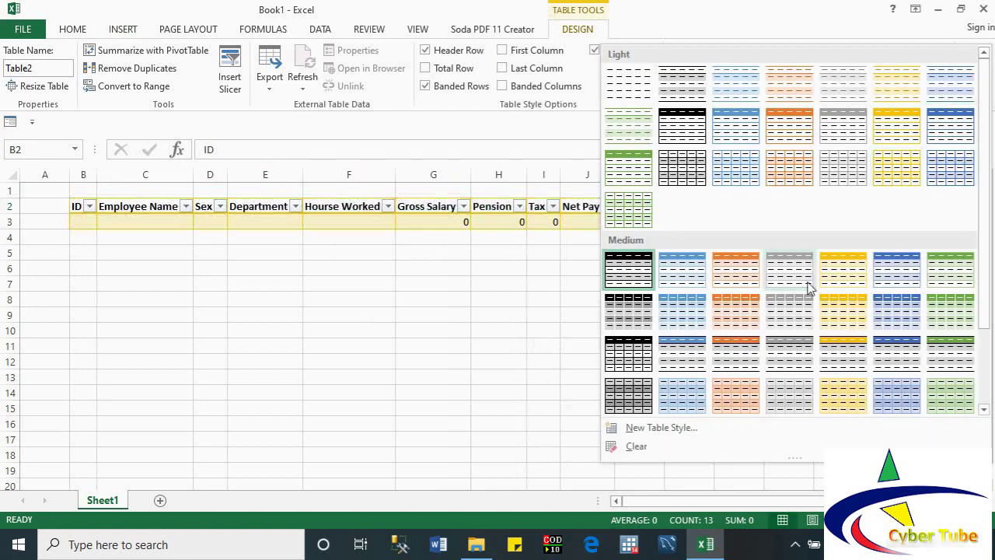
left_click(628, 397)
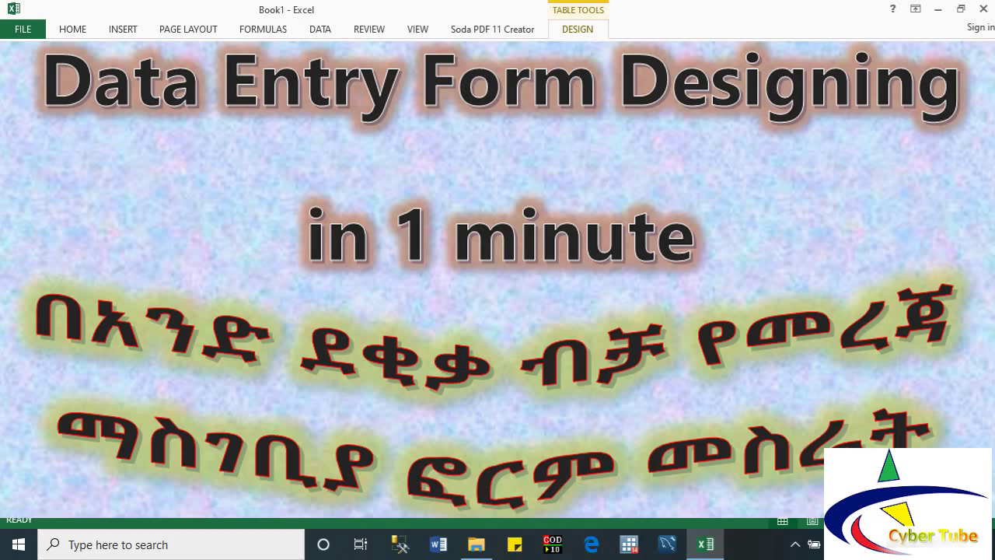
Open the Quick Access Toolbar customization page in Excel Options
left_click(23, 30)
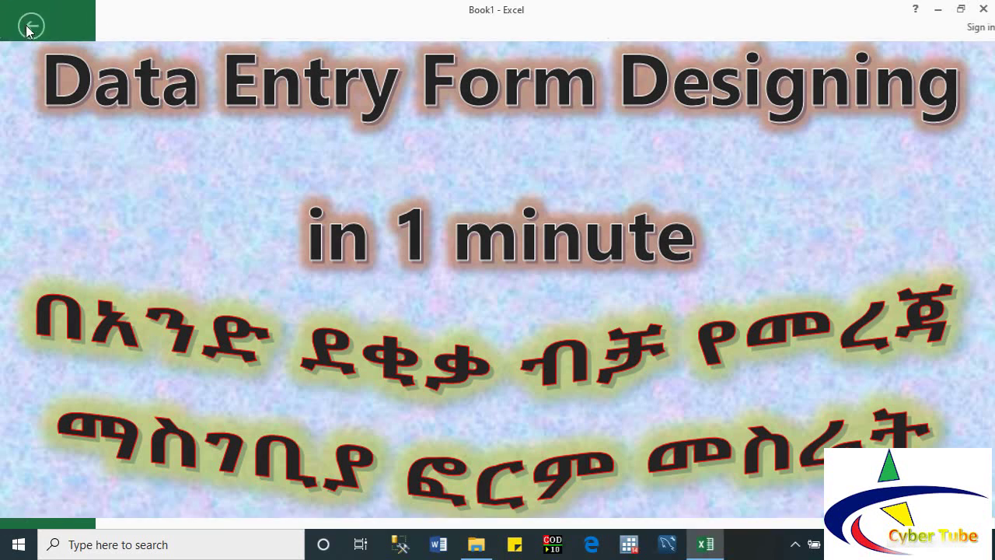
left_click(24, 30)
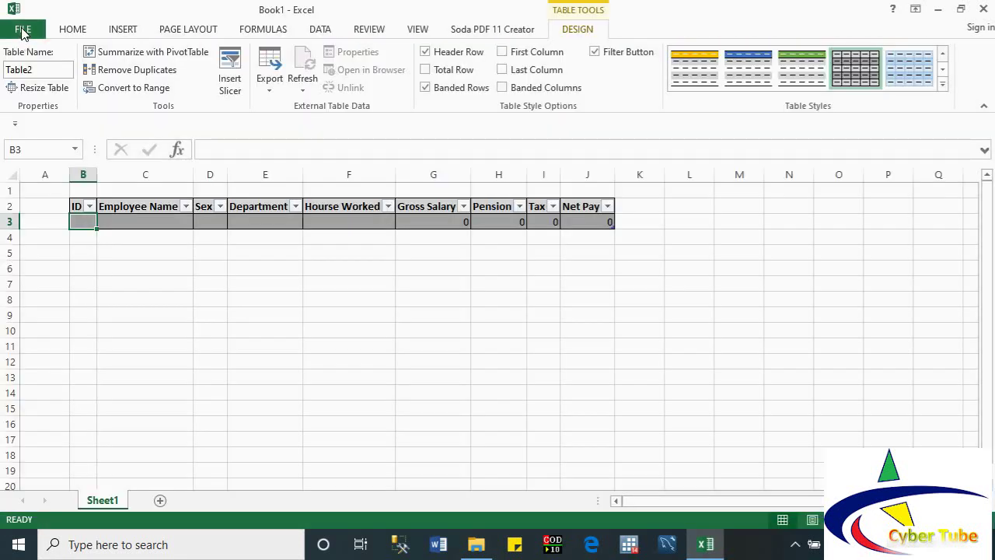
left_click(22, 31)
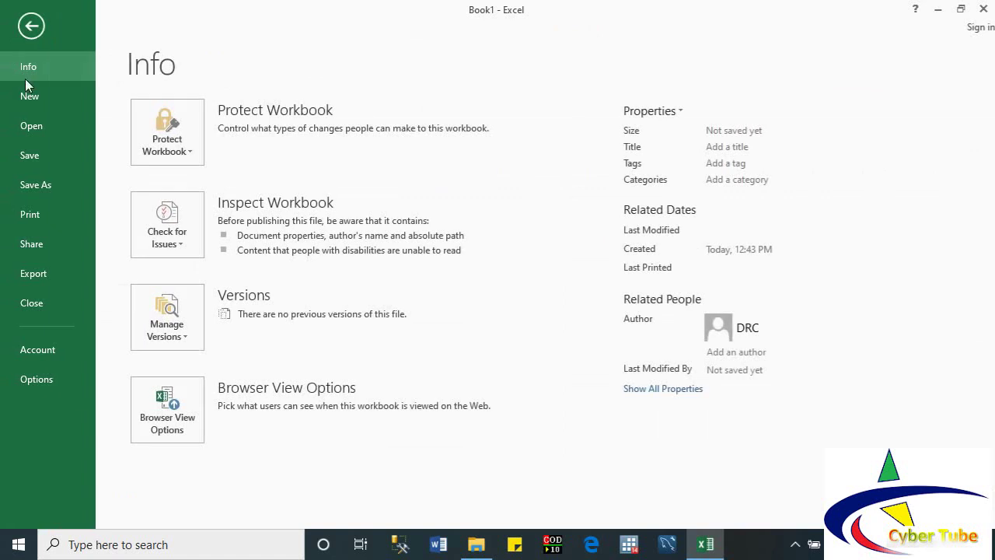
left_click(42, 378)
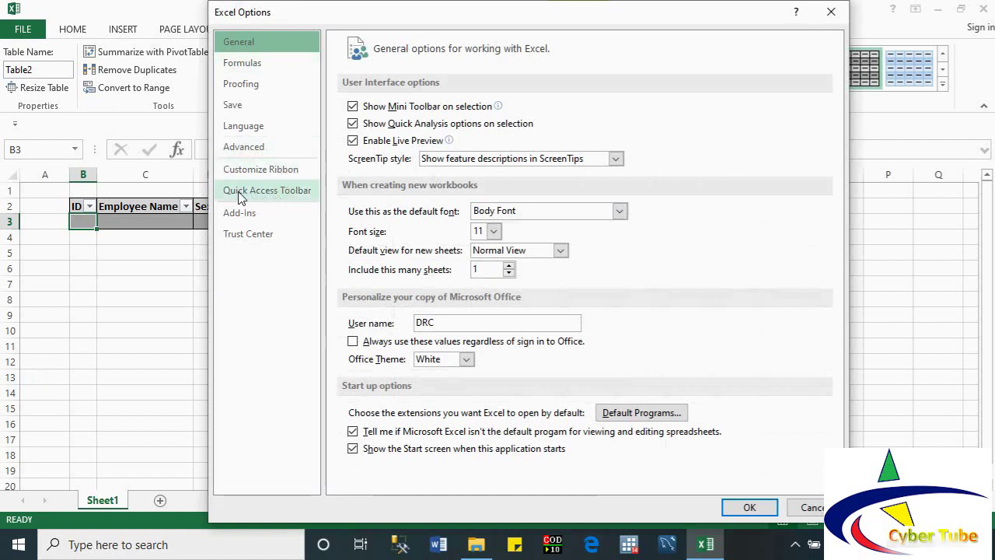
left_click(307, 198)
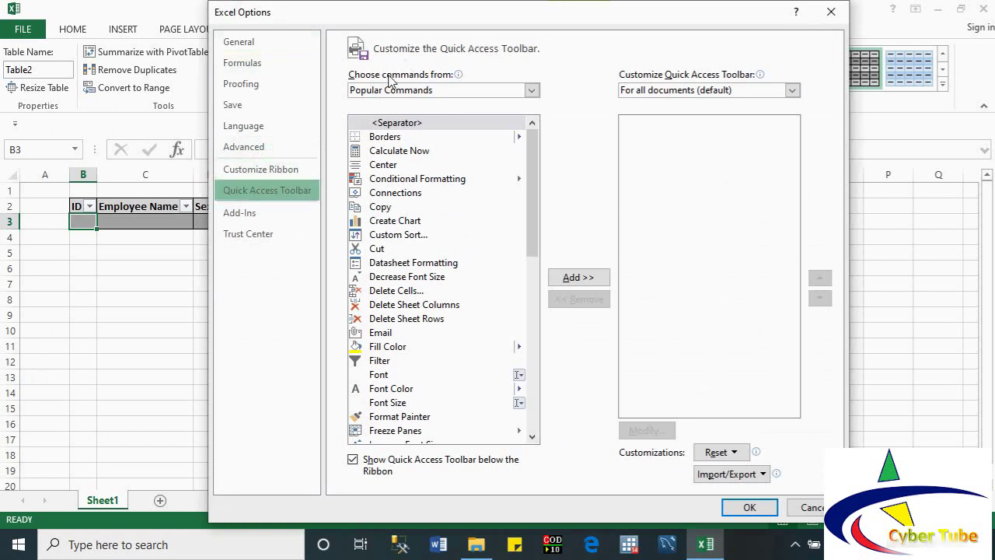
Add the Form... command from Commands Not in the Ribbon to the Quick Access Toolbar and confirm the options
mouse_move(452, 75)
left_click(531, 91)
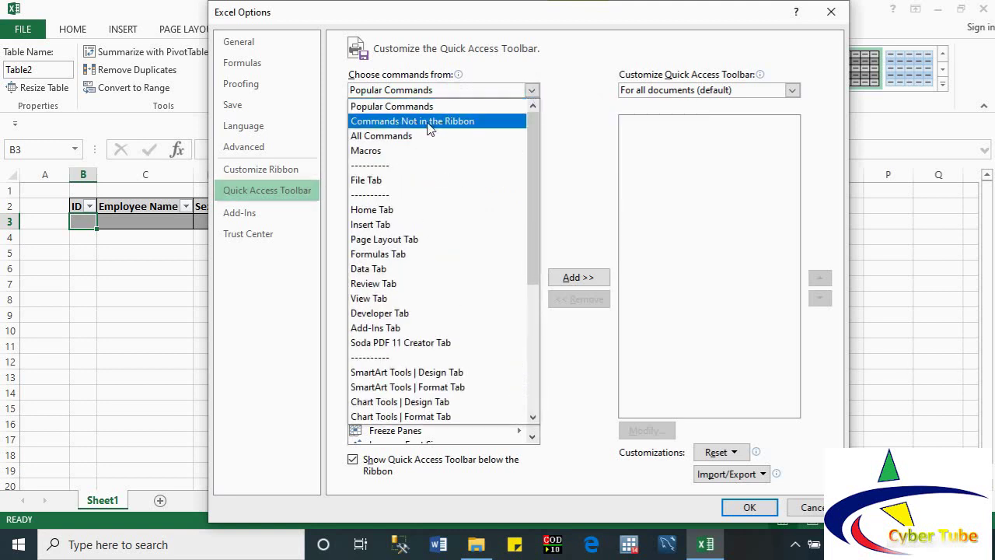
left_click(479, 122)
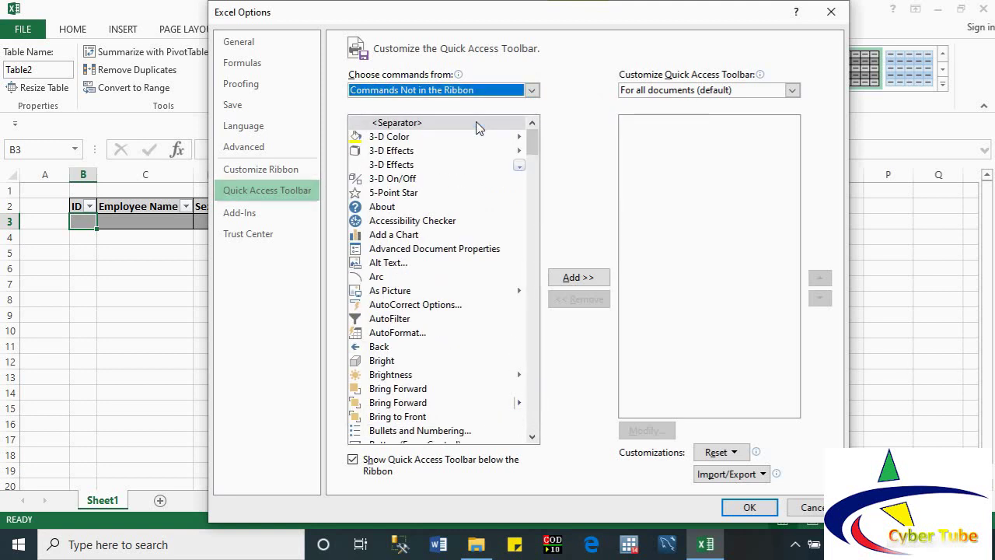
left_click_drag(532, 144, 543, 227)
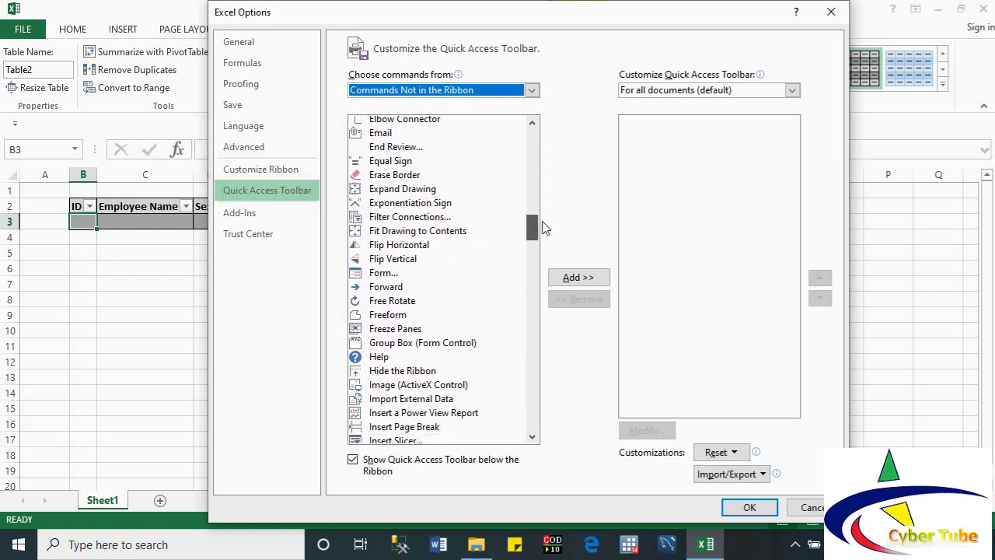
left_click(370, 277)
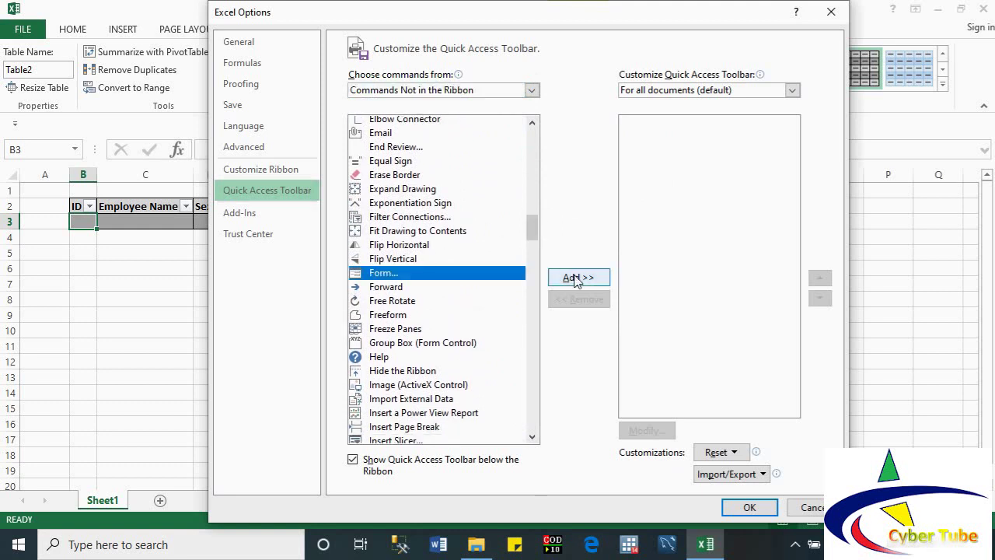
left_click(579, 280)
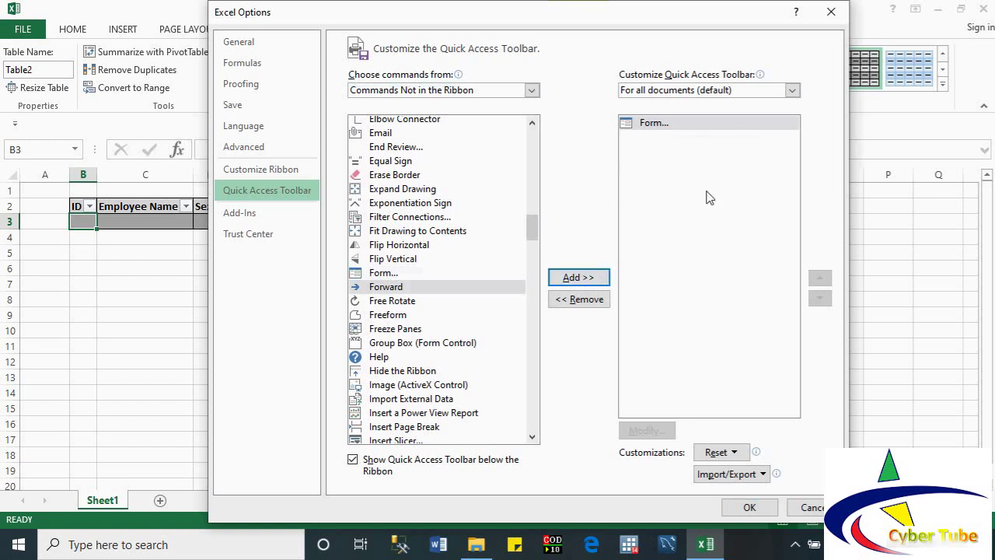
left_click(748, 507)
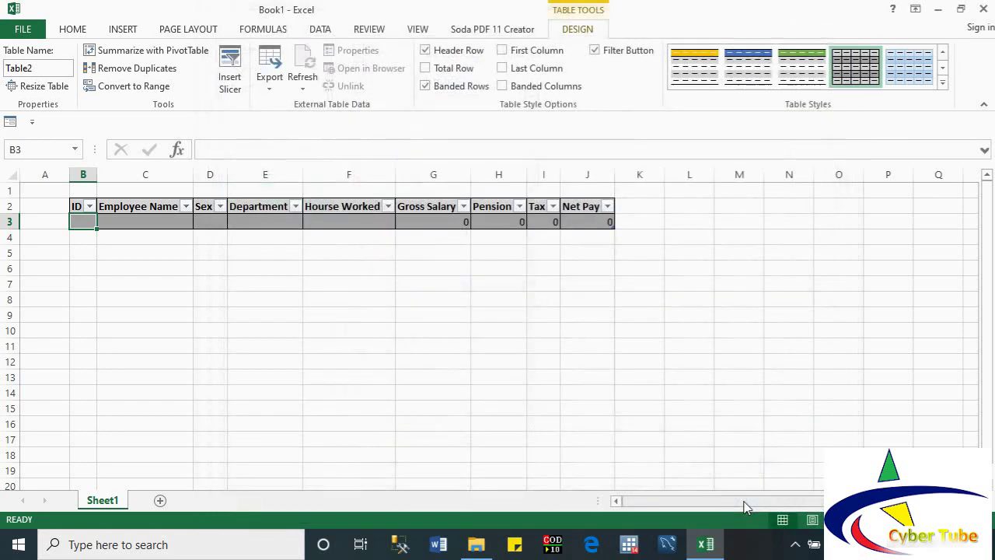
Open the data entry form and submit employee record 1 with the employee's name, sex Male, department Computer science and 3089 hours worked
left_click(11, 124)
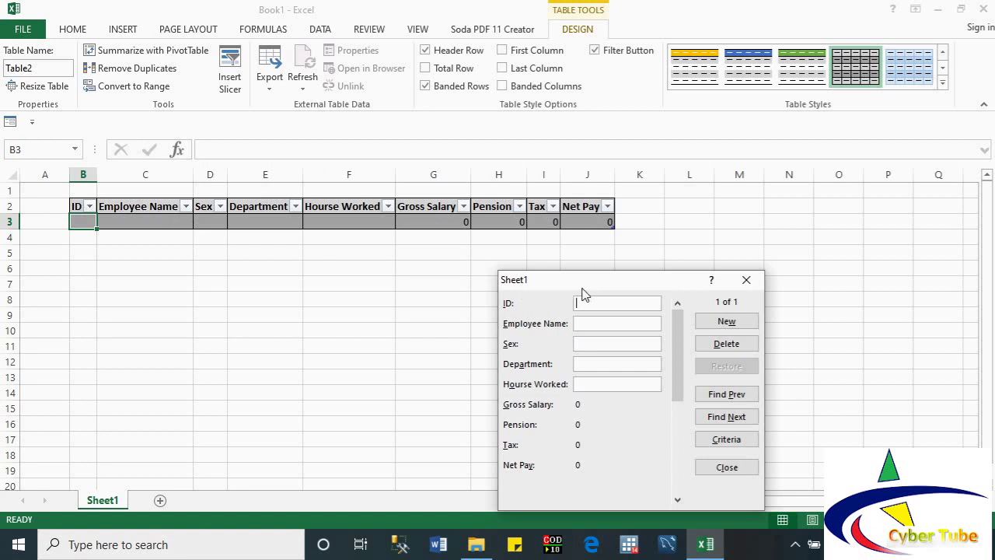
left_click_drag(582, 288, 579, 271)
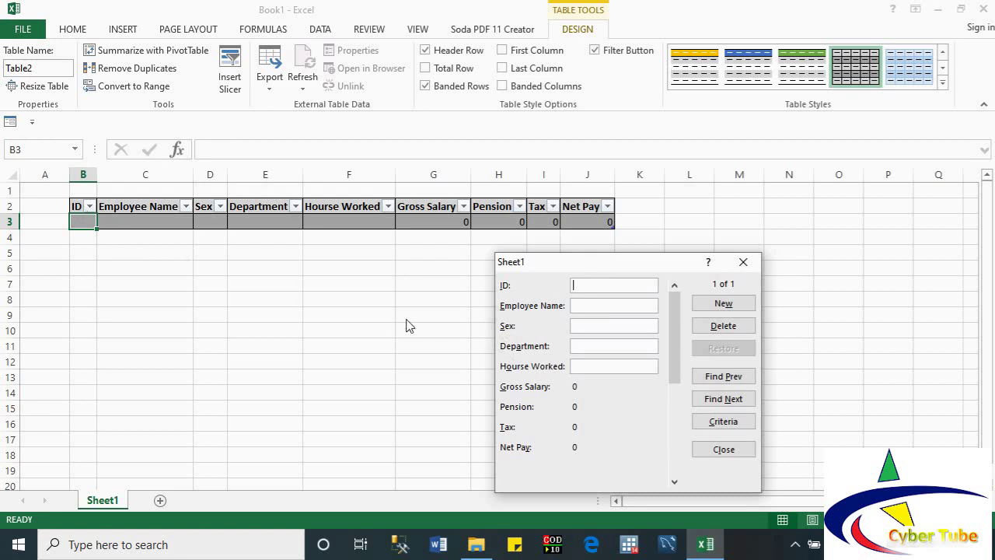
type("1")
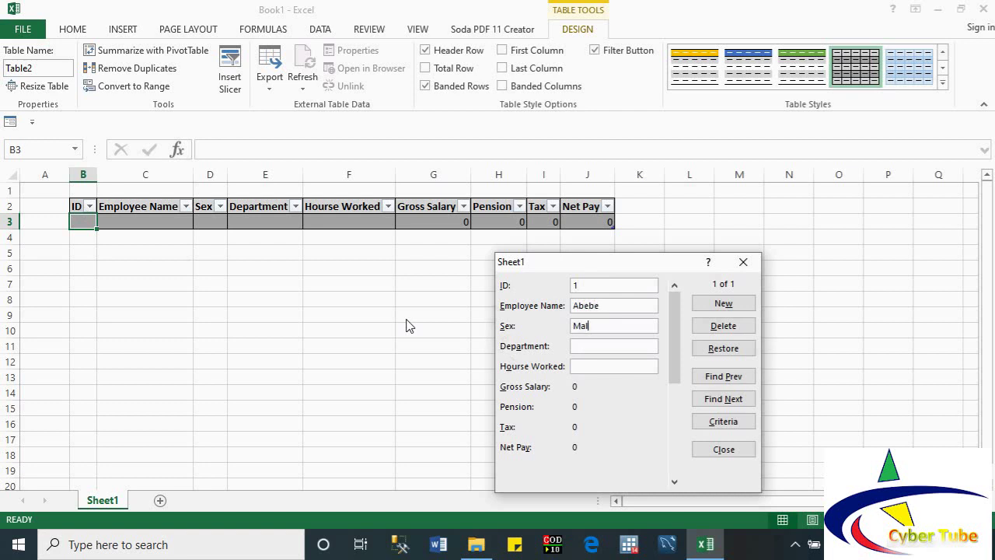
type("Computer science")
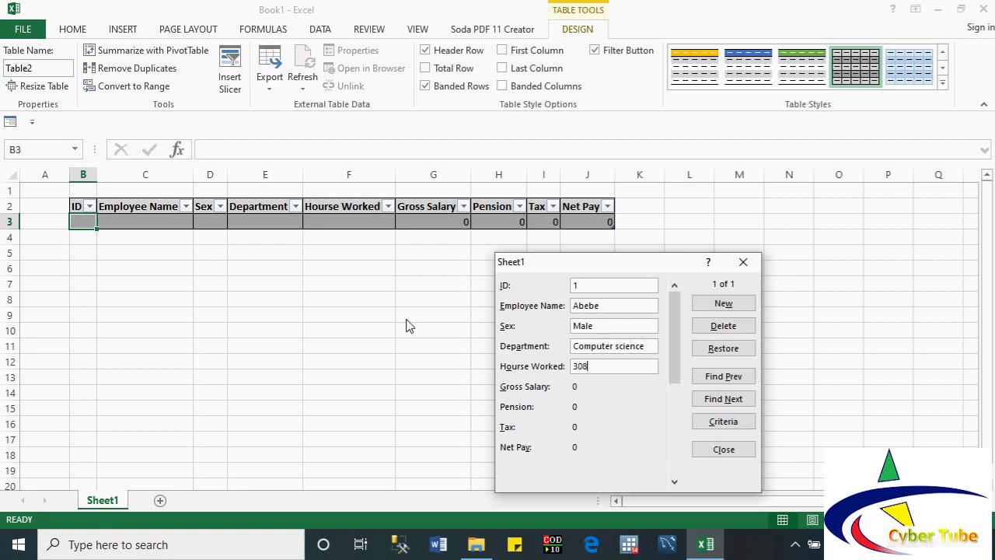
key("Tab")
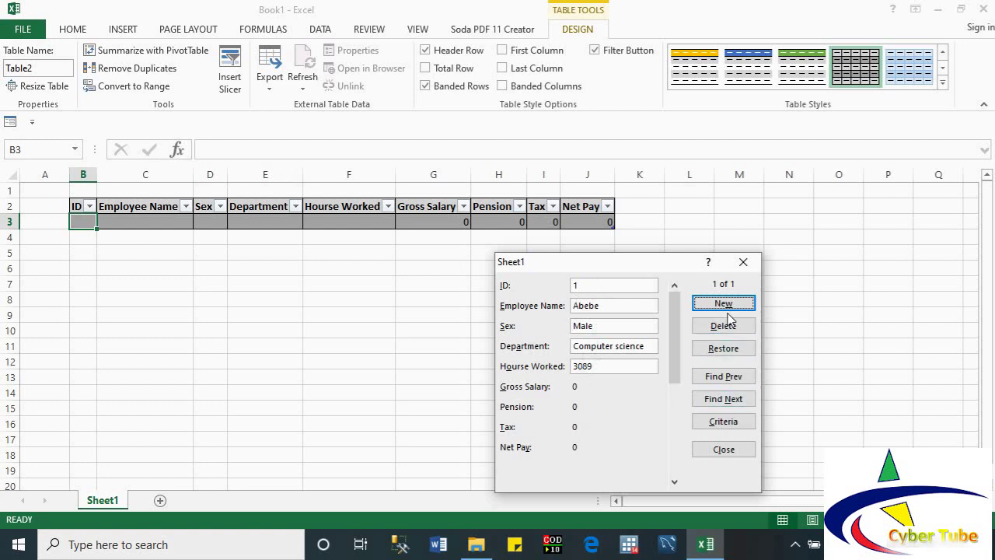
key("Return")
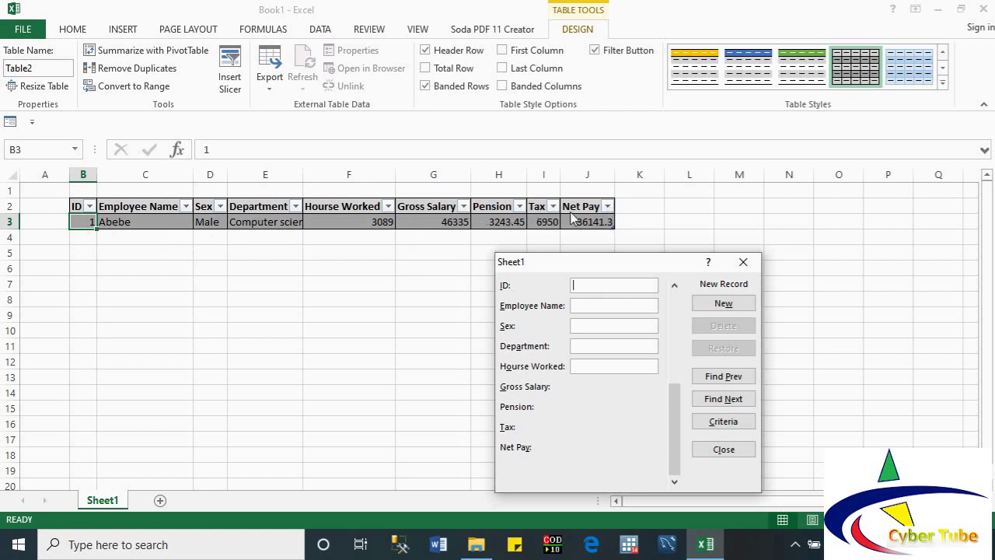
Submit employee record 2 in the form with the employee's name, sex Female, department Nursing and 3750 hours worked
type("2")
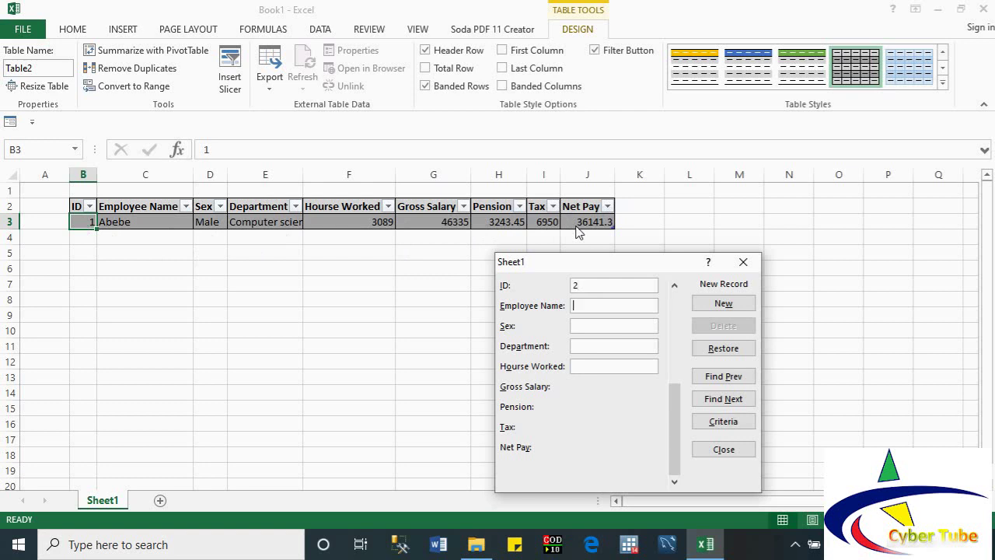
key("Tab")
type("Hele")
type("n ")
type("Female")
key("Tab")
type("Nu")
type("rsing")
type("3750")
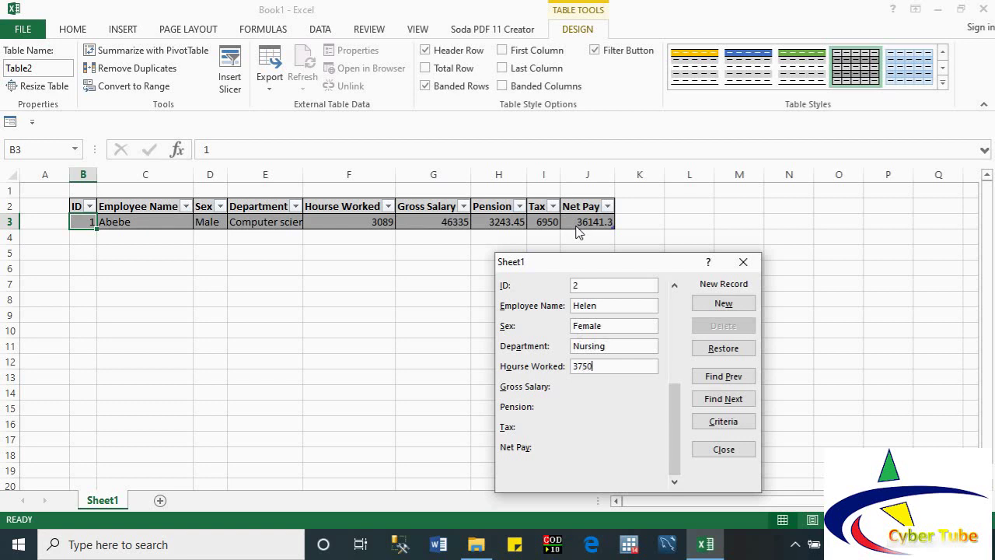
left_click(722, 306)
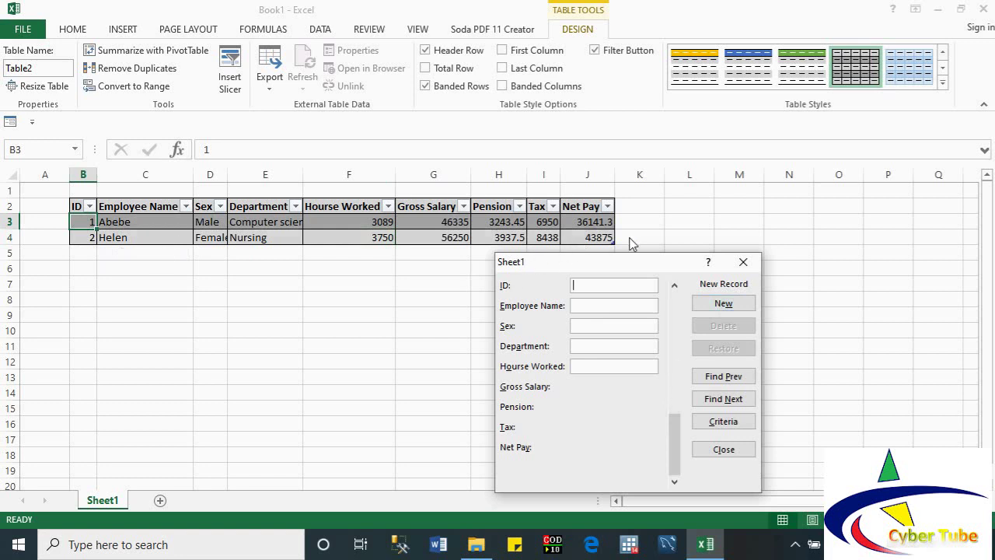
Submit employee record 3 in the form with the employee's name, sex Male, department Accounting and 2600 hours worked
type("3")
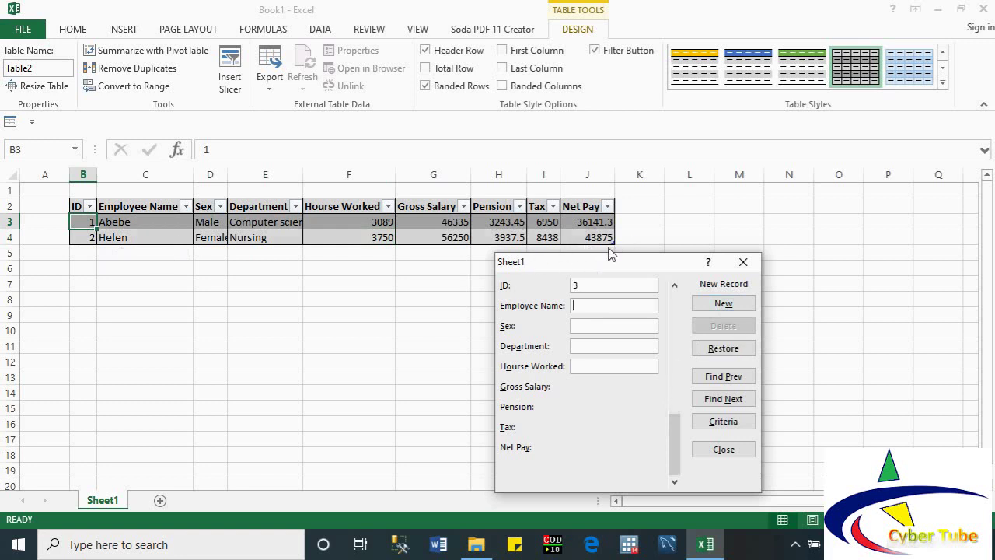
type("Daniel")
key("Tab")
type("Male")
type("Accountin")
type("g")
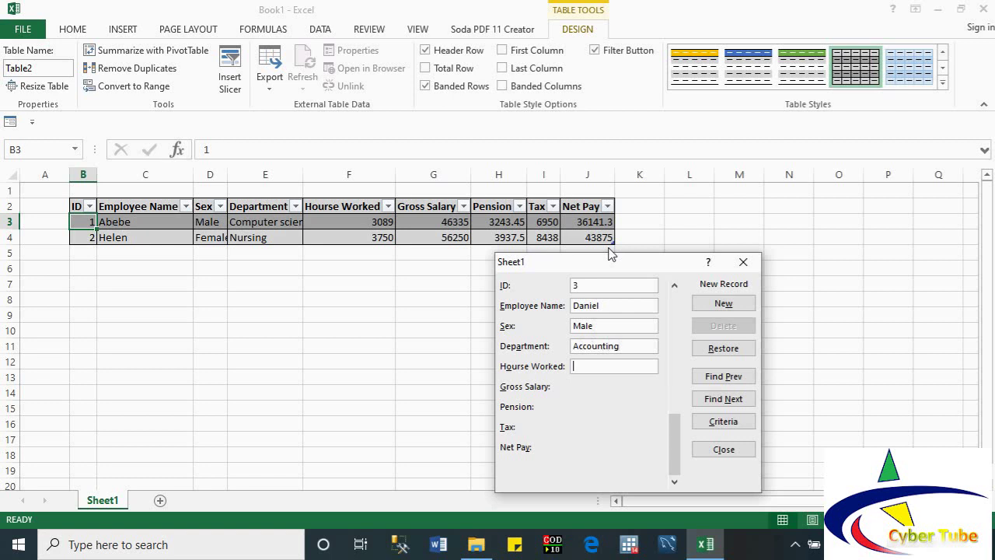
type("26000")
key("BackSpace")
left_click(723, 303)
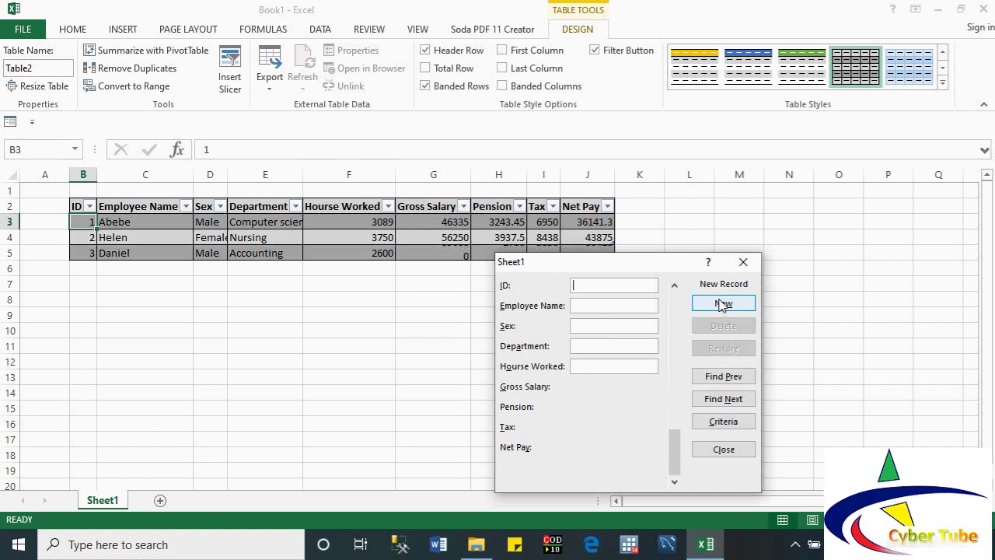
Submit employee record 4 in the form with the employee's name, sex Female, department Accounting and 3600 hours worked
left_click(620, 284)
type("4")
key("Tab")
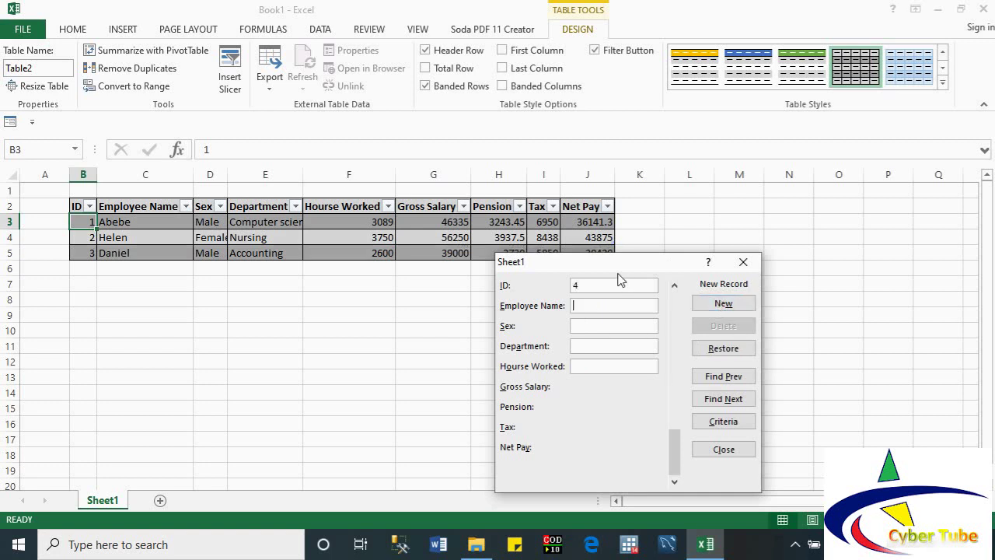
type("Hiwot")
type("Female")
key("Tab")
type("Accountiing")
key("BackSpace")
key("BackSpace")
type("ng")
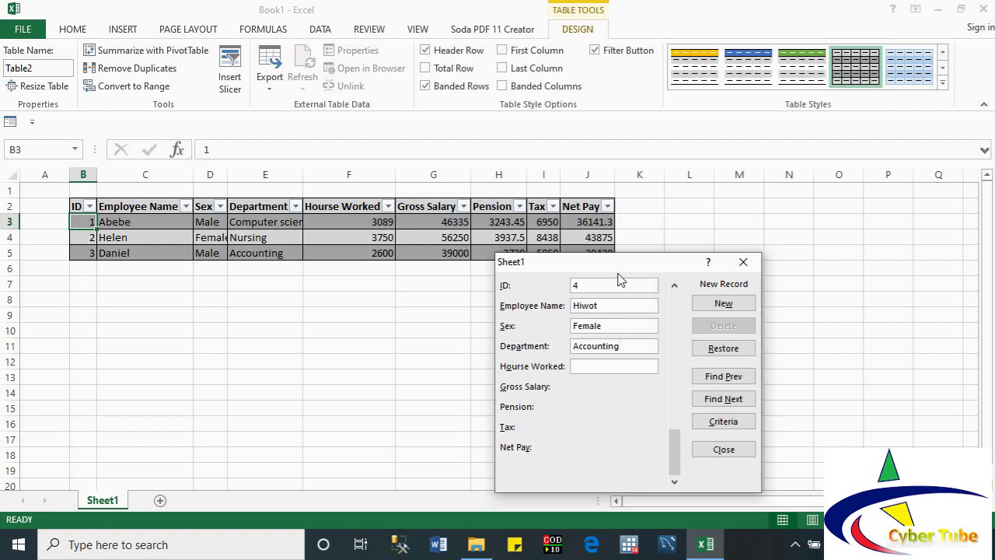
type("2")
key("BackSpace")
type("3600")
left_click(717, 304)
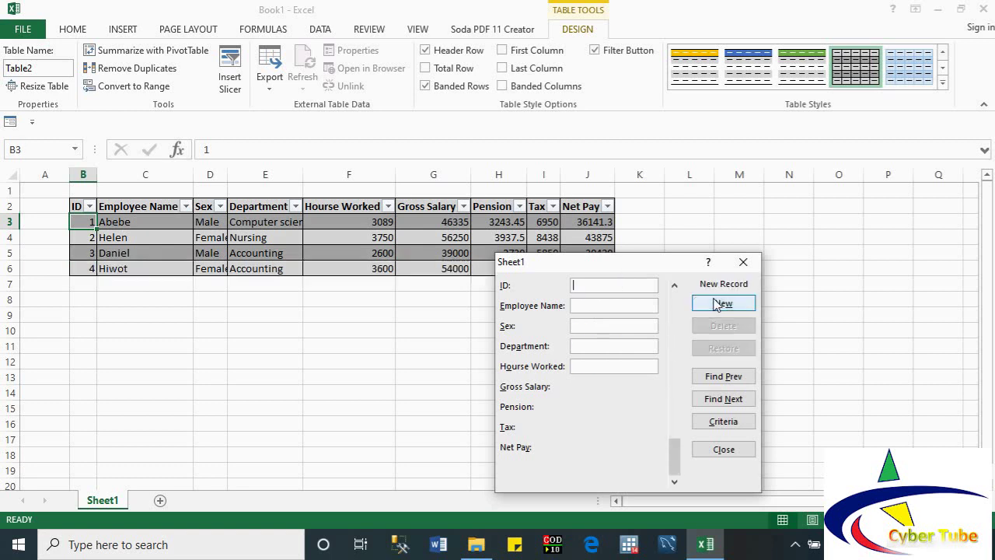
Move the form clear of the table and browse the records back to the first and forward to the last
left_click_drag(651, 272, 649, 299)
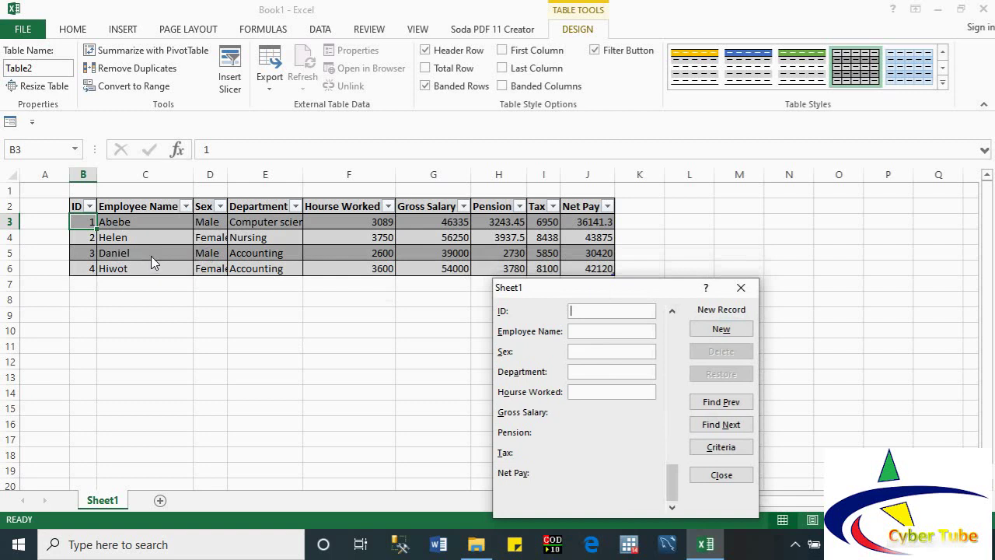
left_click(710, 410)
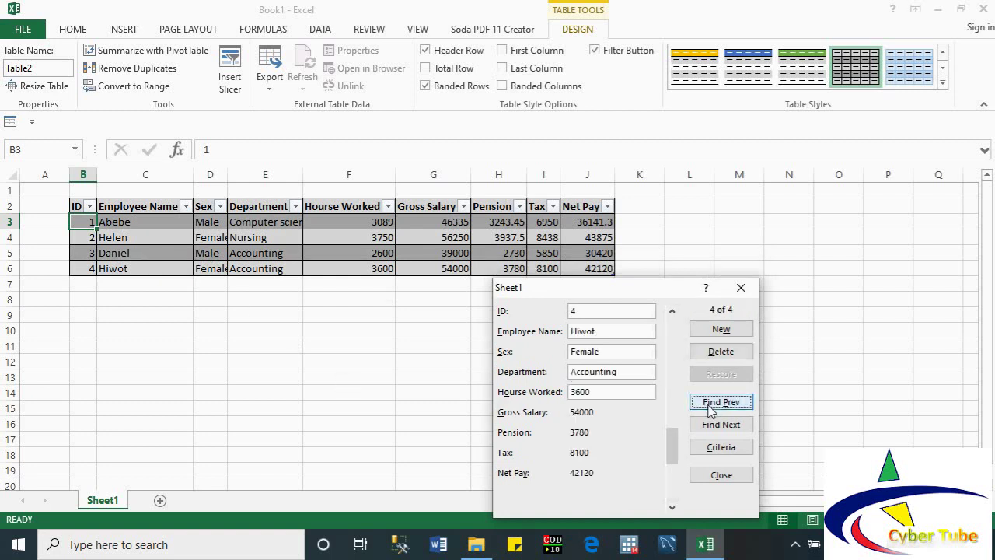
left_click(730, 407)
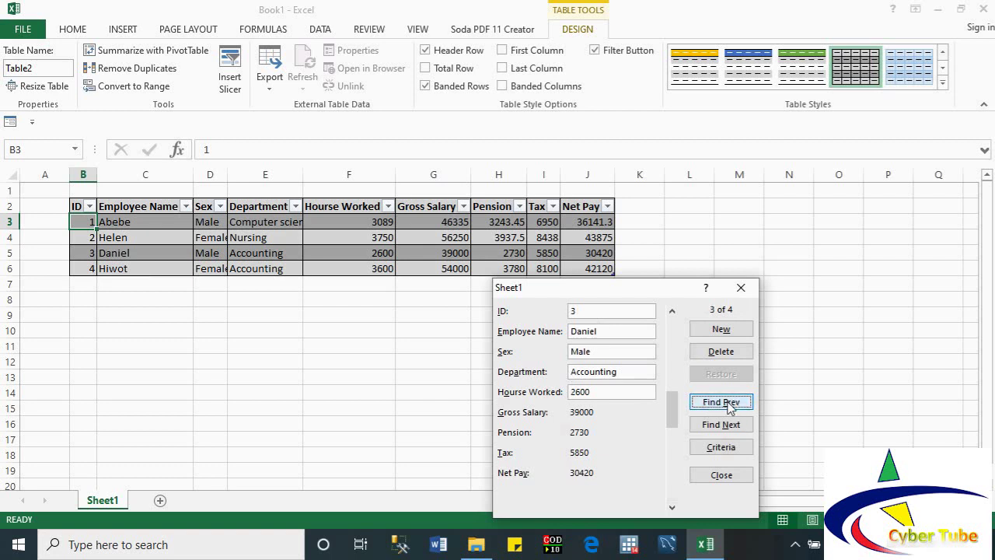
left_click(730, 407)
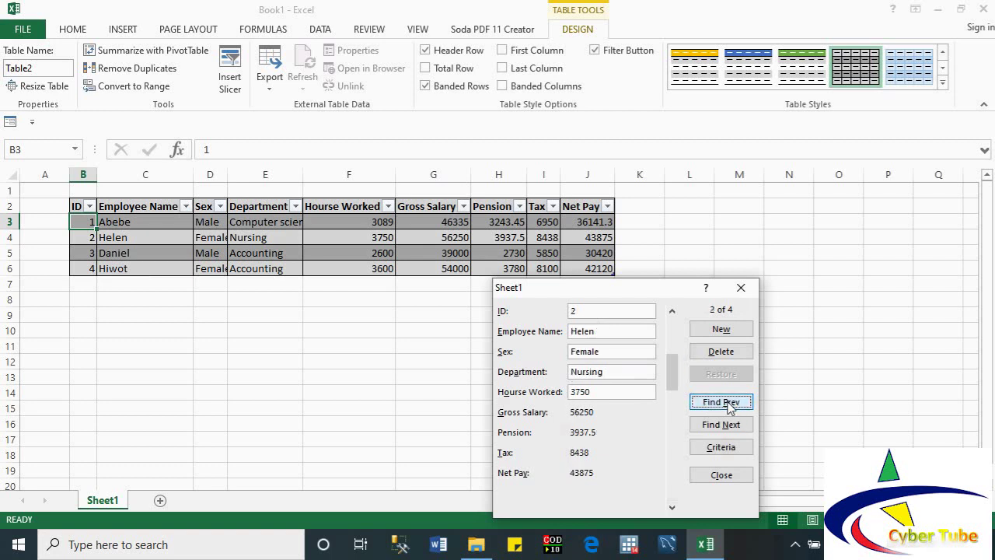
left_click(730, 408)
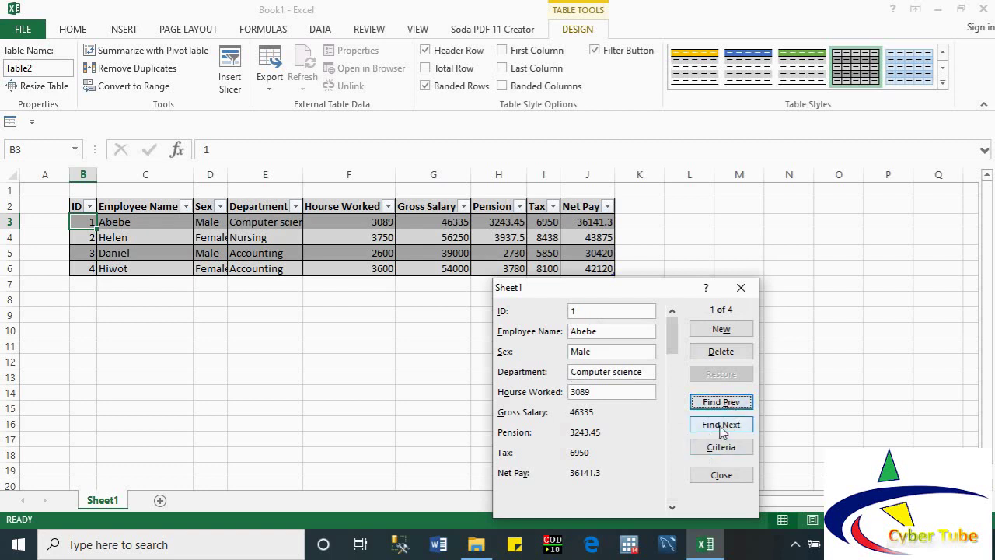
left_click(722, 426)
left_click(722, 426)
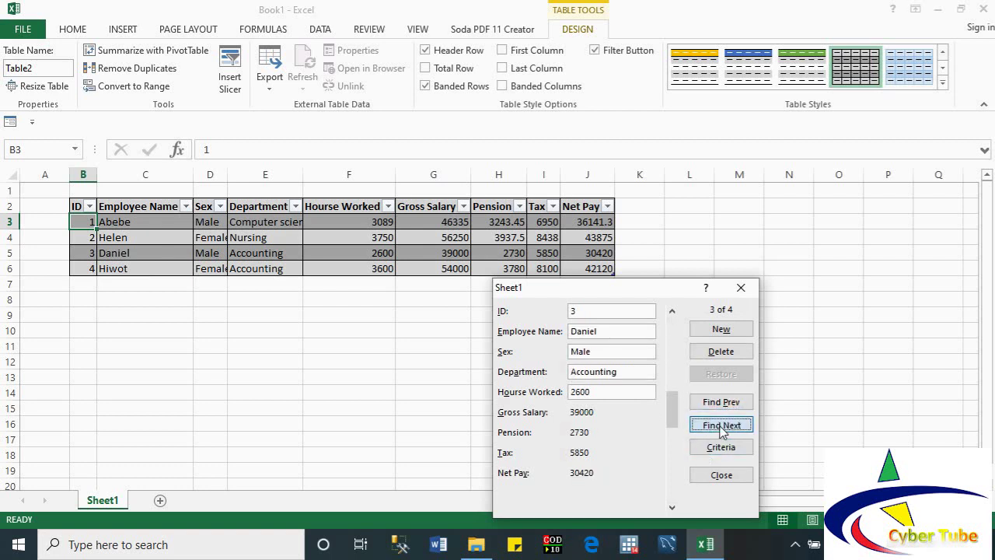
left_click(722, 425)
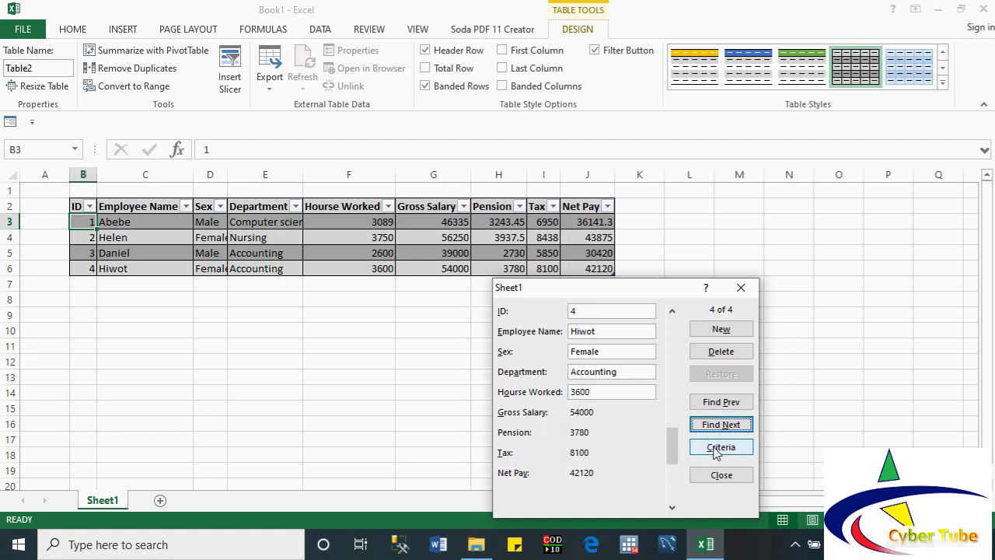
Search the form's records using the criterion Net Pay >40000
left_click(720, 447)
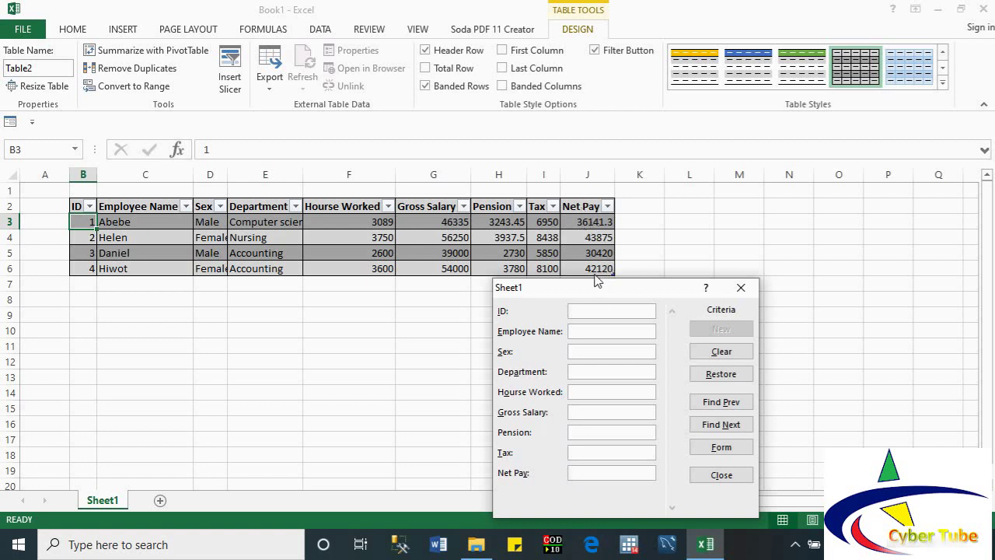
type("40000")
left_click(574, 474)
type(">")
key("Return")
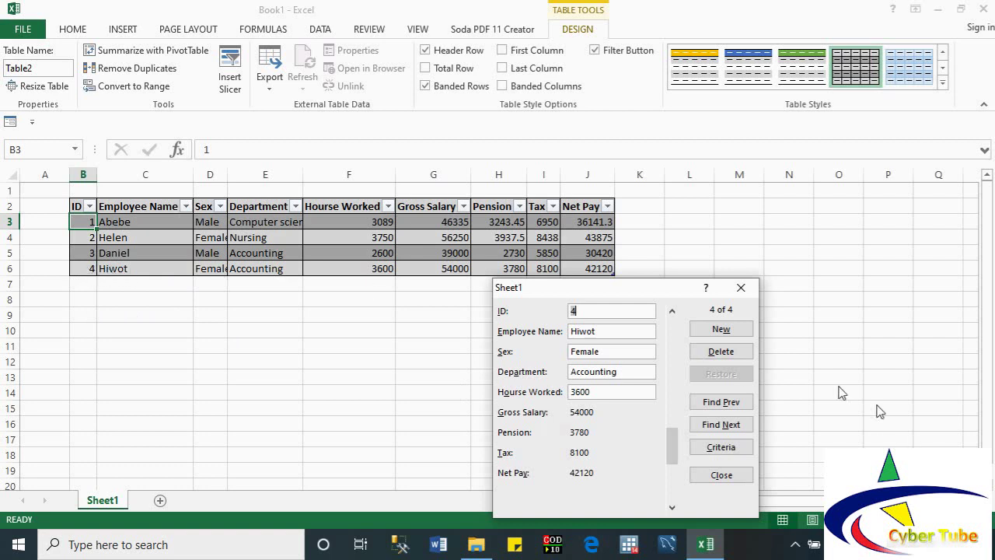
Delete employee record 4 through the form and confirm the permanent deletion
left_click(718, 353)
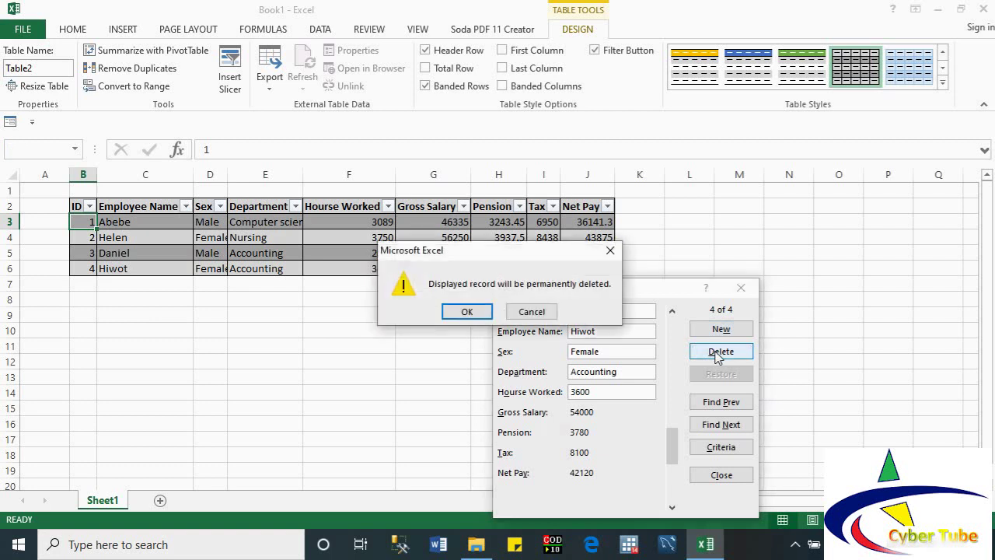
left_click(466, 312)
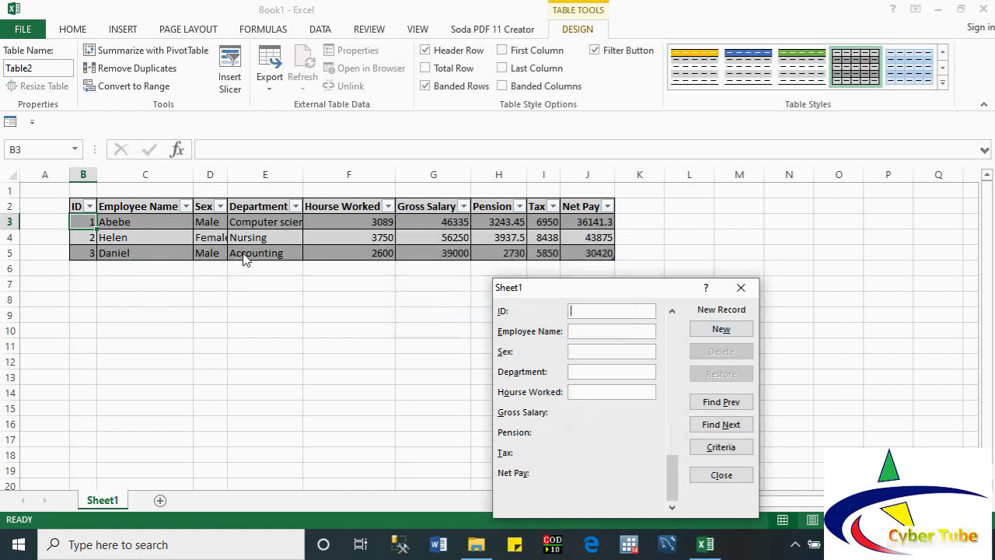
Go back to employee record 2 in the form, change its sex to Male and restore the record's stored values
left_click(720, 406)
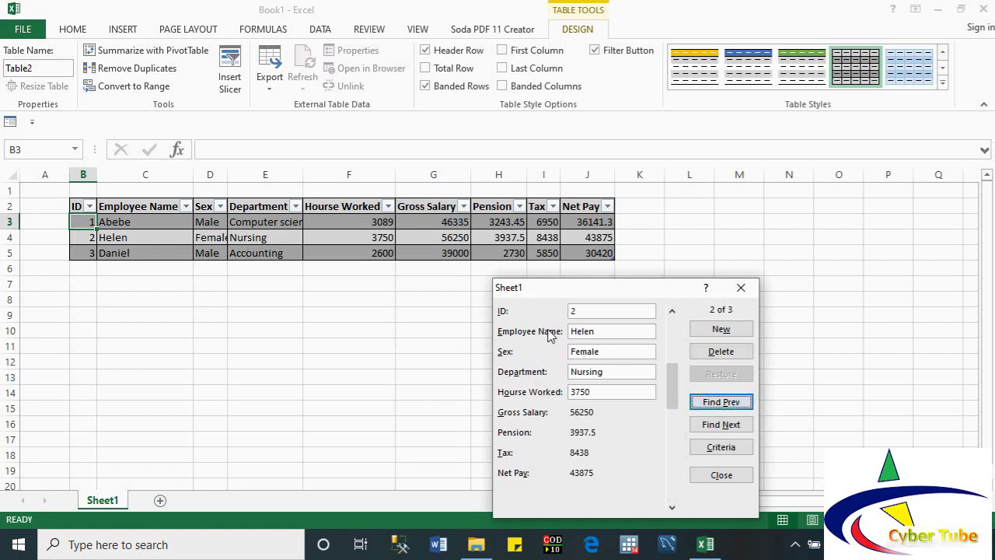
left_click(606, 352)
key("BackSpace")
key("BackSpace")
key("BackSpace")
key("BackSpace")
key("BackSpace")
key("BackSpace")
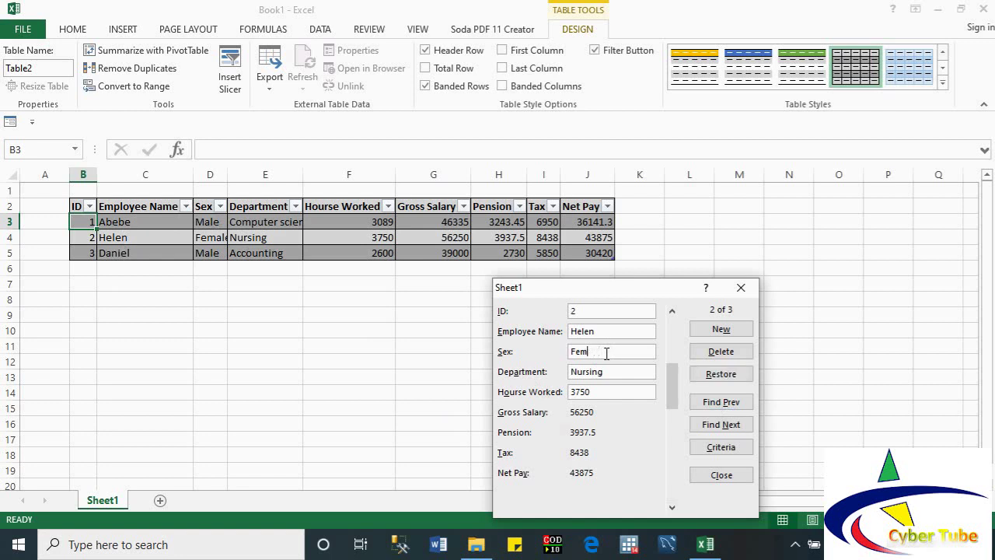
type("le")
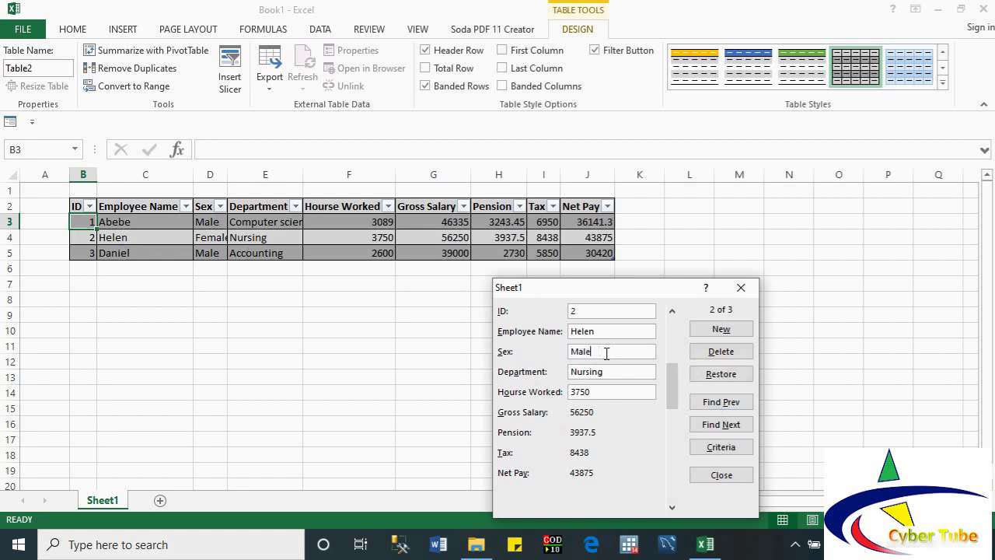
left_click(716, 376)
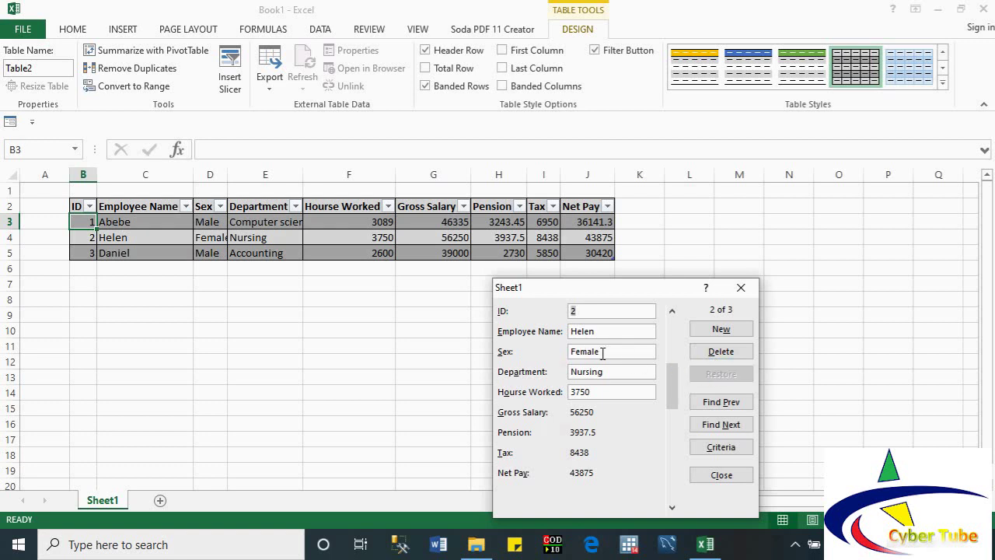
Replace the sex in record 2 with male once more and discard the edit by restoring the record
left_click_drag(603, 352, 579, 351)
key("BackSpace")
key("BackSpace")
key("BackSpace")
type("male")
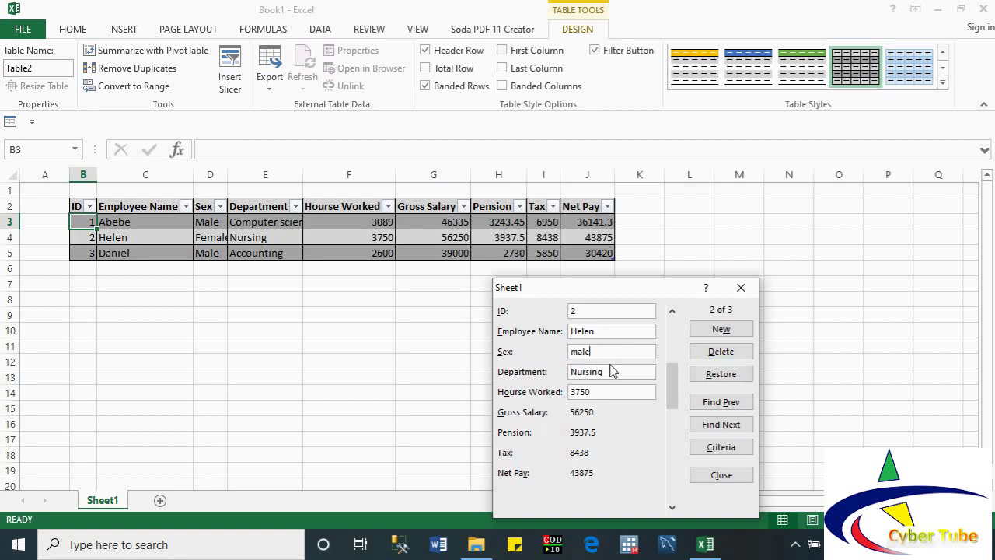
left_click(707, 381)
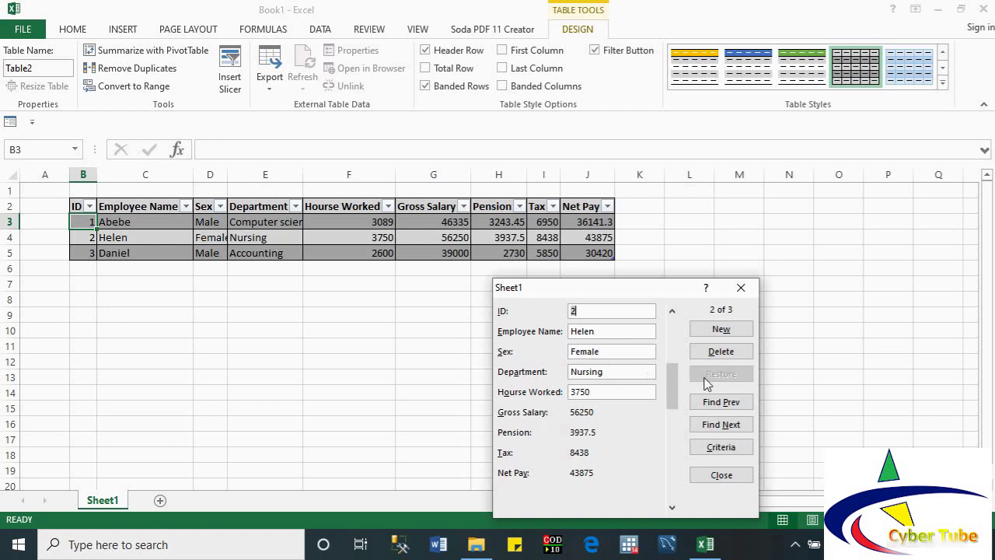